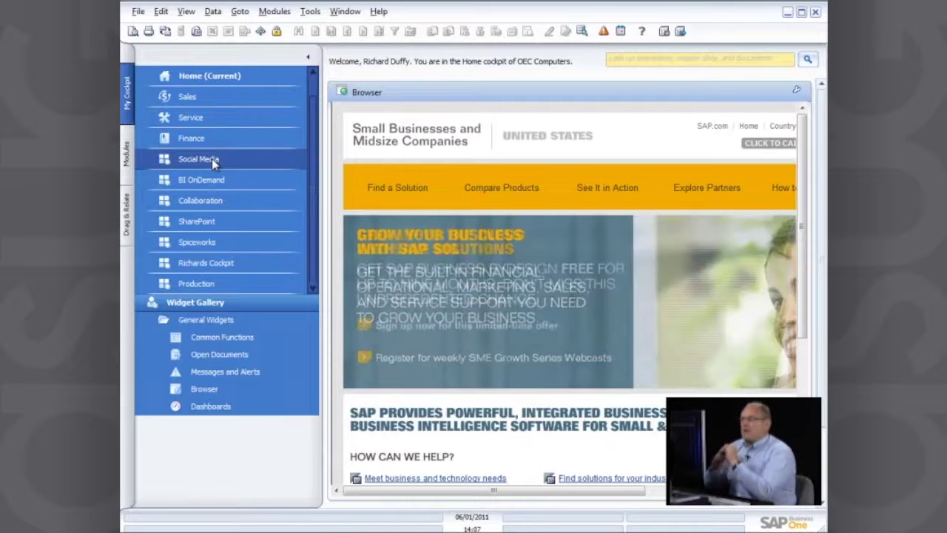
# - Switch to the Sales cockpit at full width and refresh its Open Documents widget
pyautogui.click(190, 100)
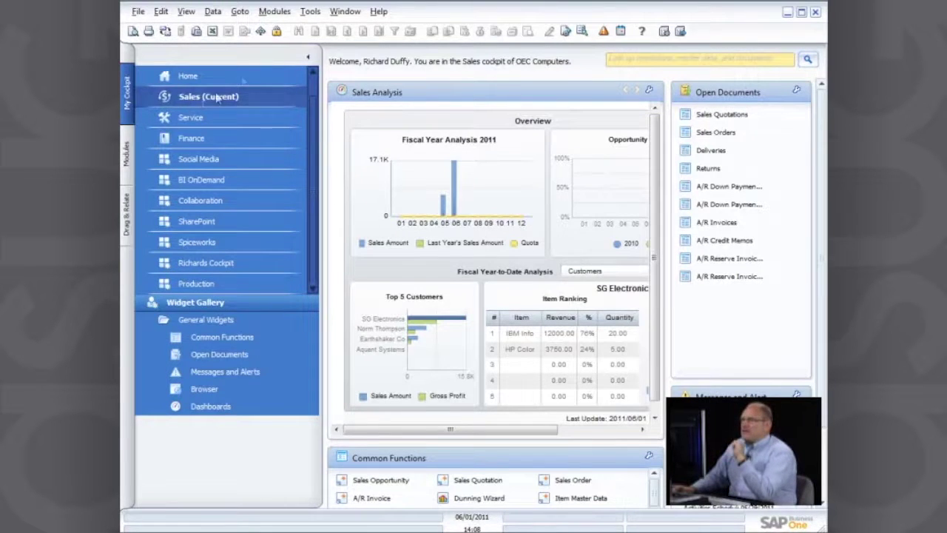
pyautogui.click(311, 60)
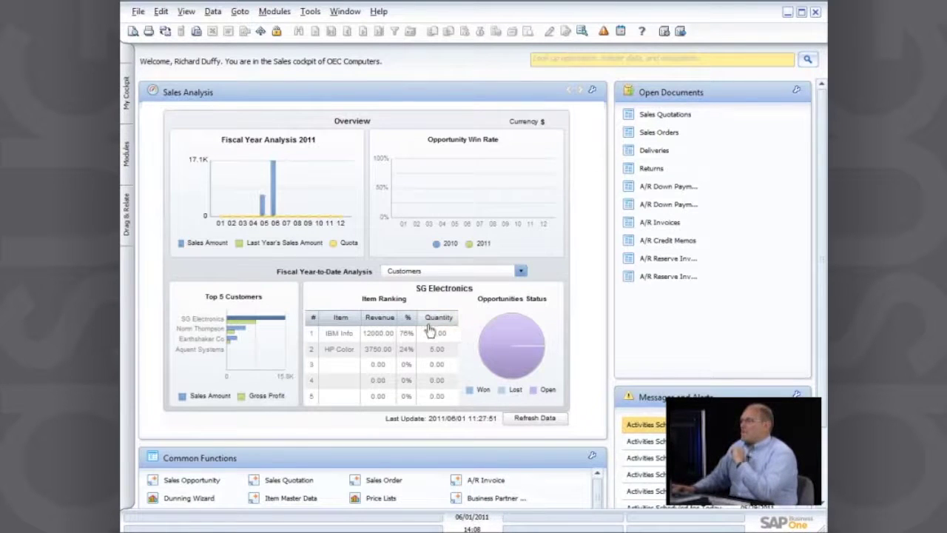
pyautogui.click(796, 89)
pyautogui.click(777, 127)
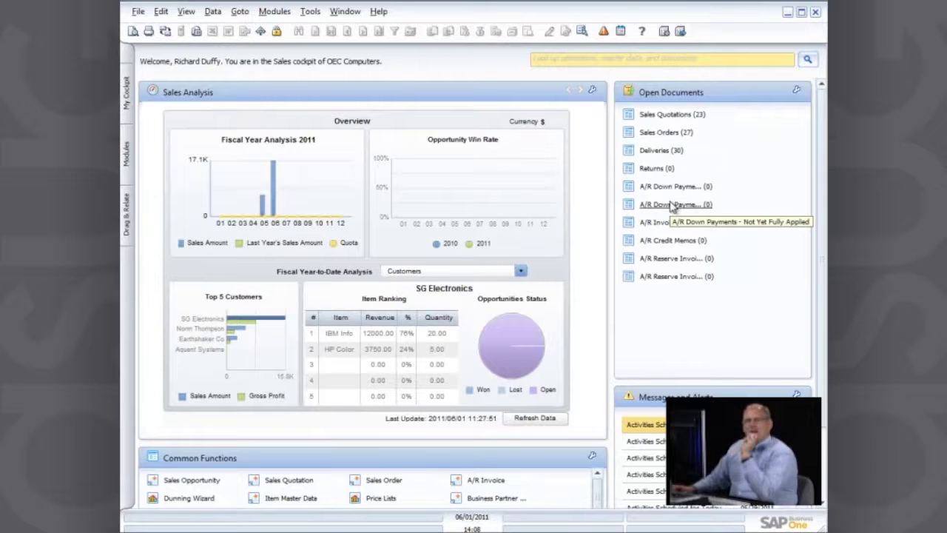
# - Open the list of open sales quotations and drill down from the first ADA Technologies quotation to the customer's master data
pyautogui.click(677, 117)
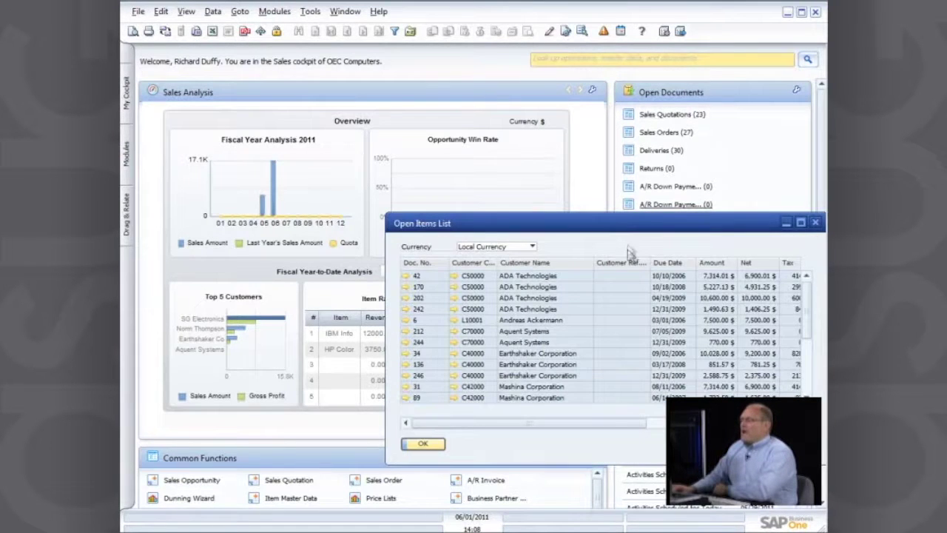
pyautogui.moveTo(624, 229); pyautogui.dragTo(498, 118)
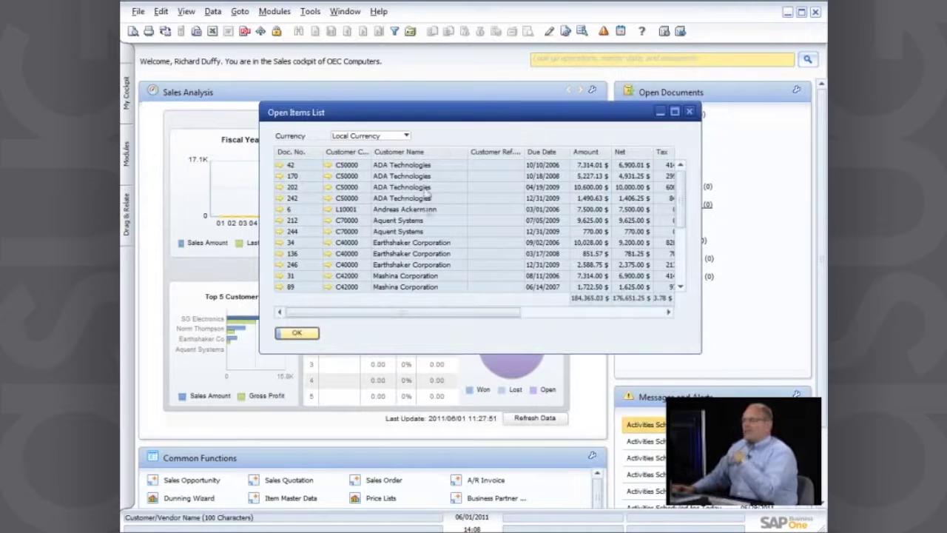
pyautogui.moveTo(437, 120); pyautogui.dragTo(433, 178)
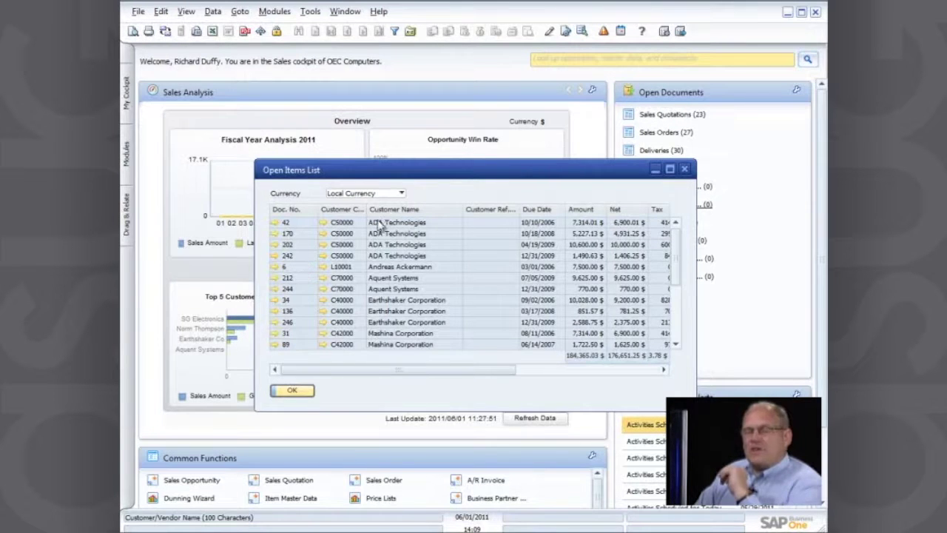
pyautogui.click(275, 224)
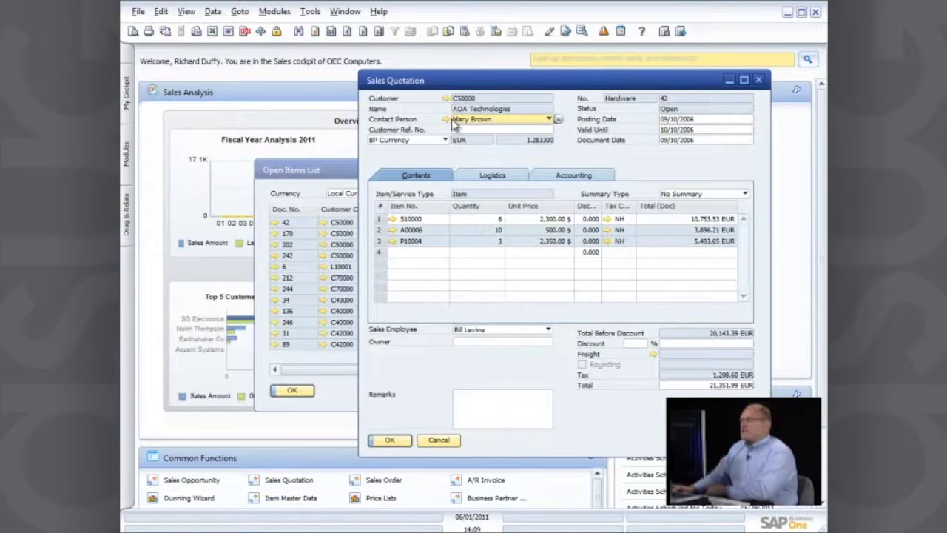
pyautogui.click(446, 99)
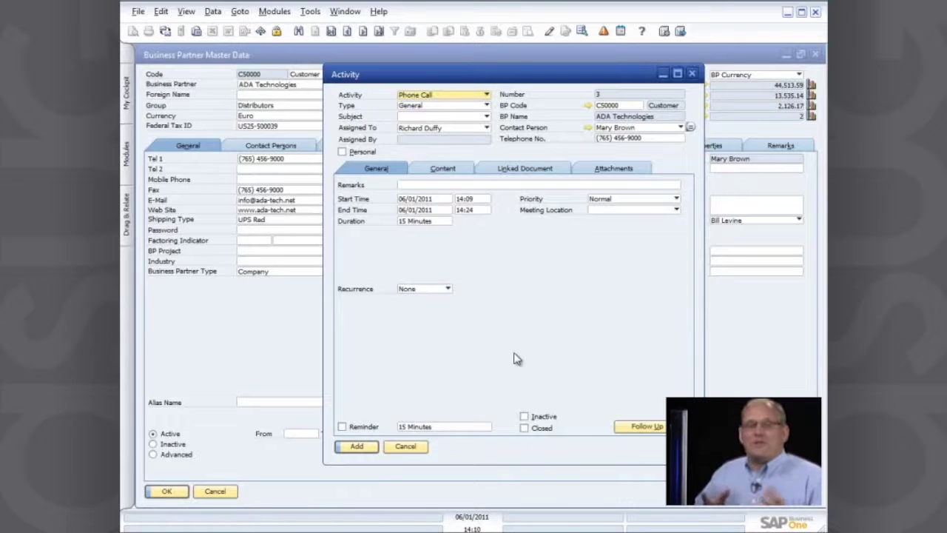
# - Close the Activity, Business Partner Master Data, Sales Quotation and Open Items List windows
pyautogui.click(692, 73)
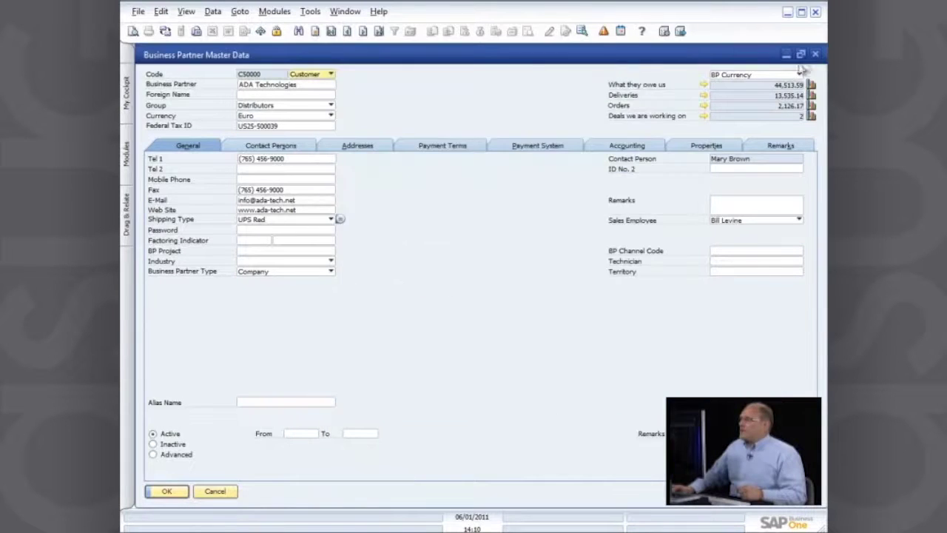
pyautogui.click(815, 55)
pyautogui.click(762, 79)
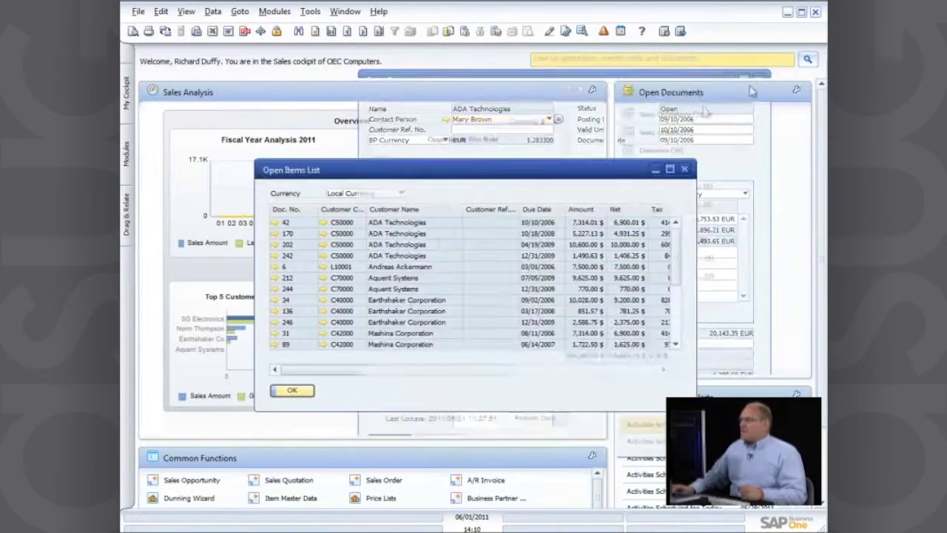
pyautogui.click(684, 170)
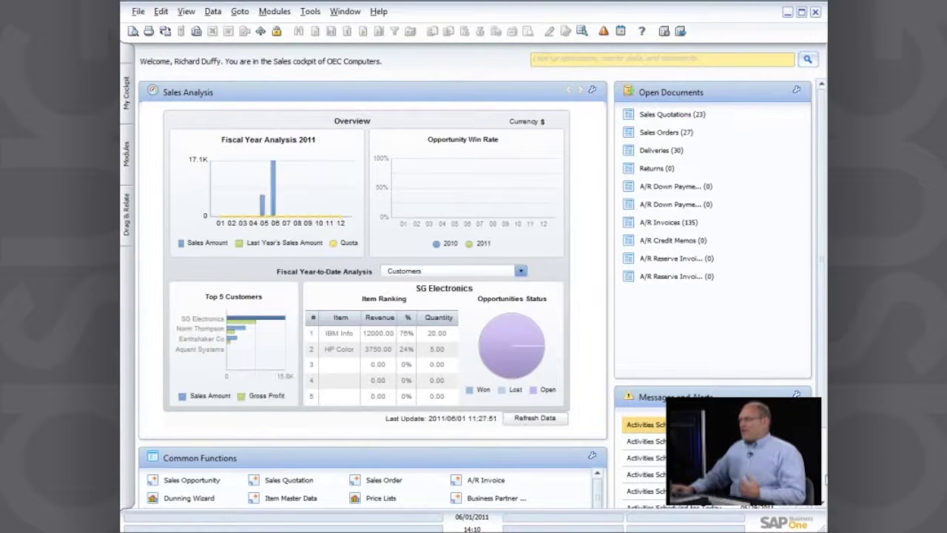
# - Open one blank sales quotation and two blank sales orders from the Common Functions widget, arranging their windows so they overlap
pyautogui.scroll(-3, 824, 491)
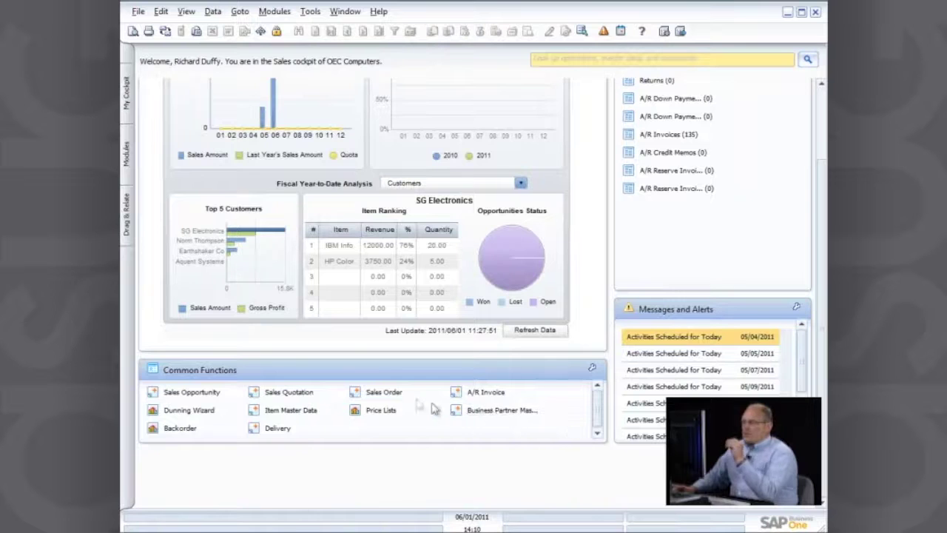
pyautogui.click(294, 394)
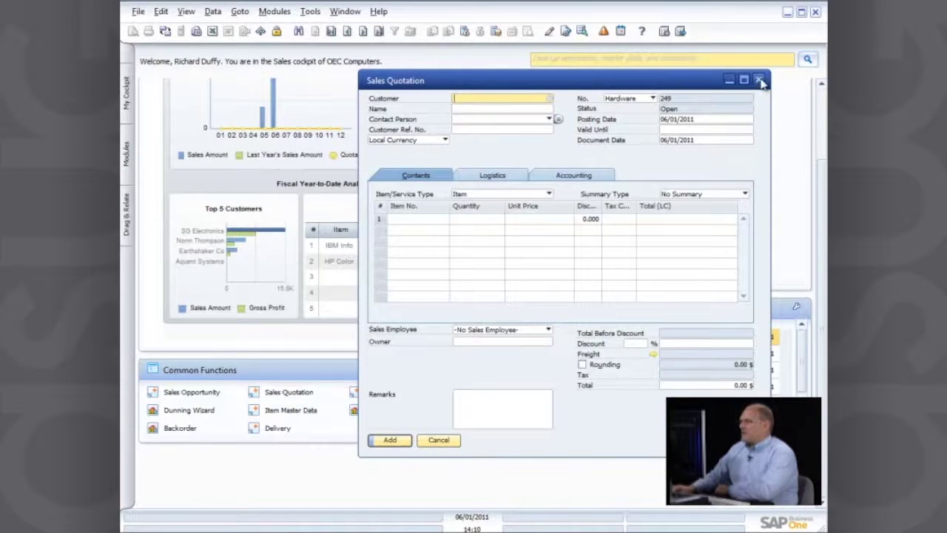
pyautogui.moveTo(676, 80); pyautogui.dragTo(712, 75)
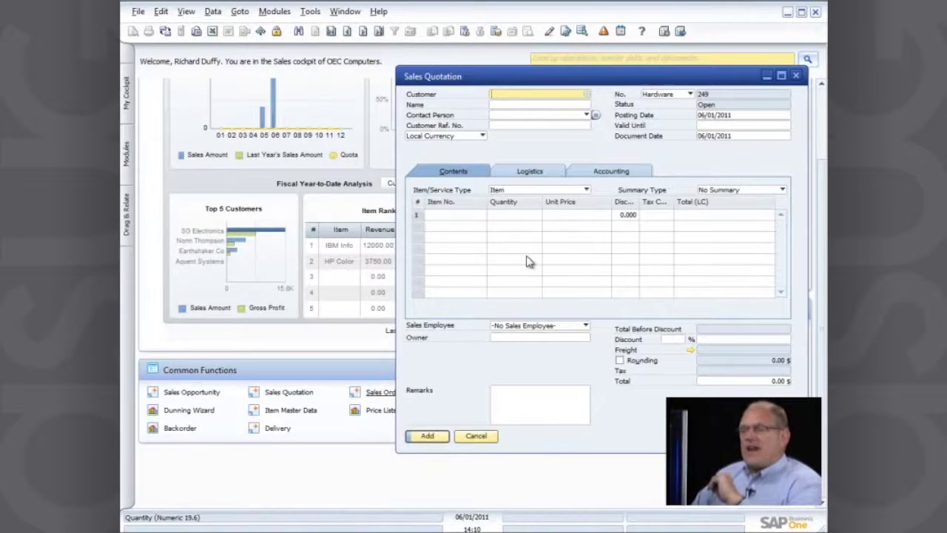
pyautogui.click(381, 393)
pyautogui.moveTo(517, 95); pyautogui.dragTo(552, 104)
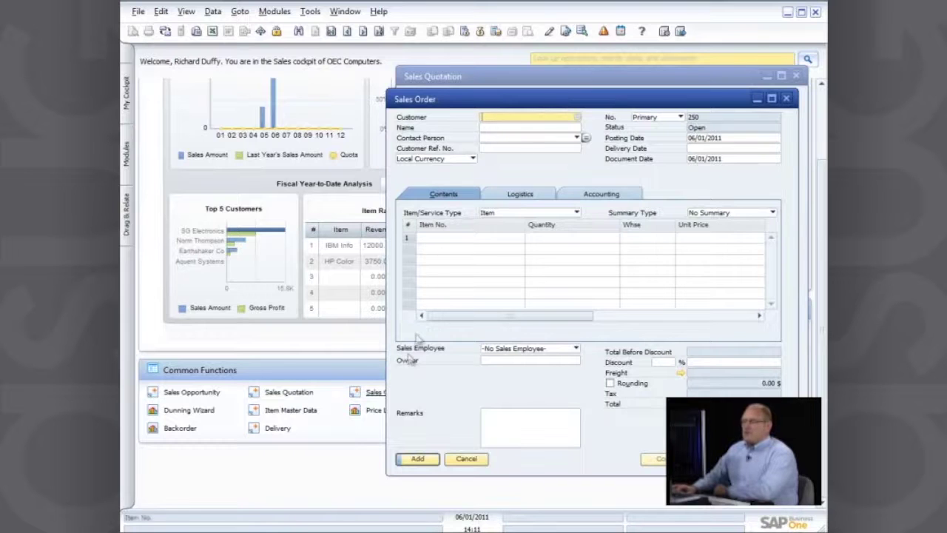
pyautogui.click(378, 398)
pyautogui.moveTo(431, 87); pyautogui.dragTo(377, 139)
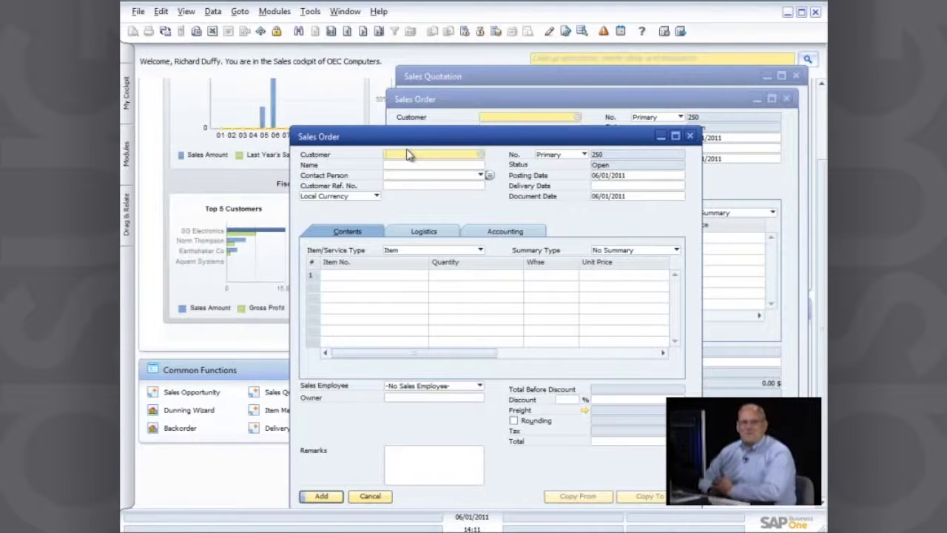
# - Check the list of open windows, then close both sales orders and the sales quotation
pyautogui.click(347, 13)
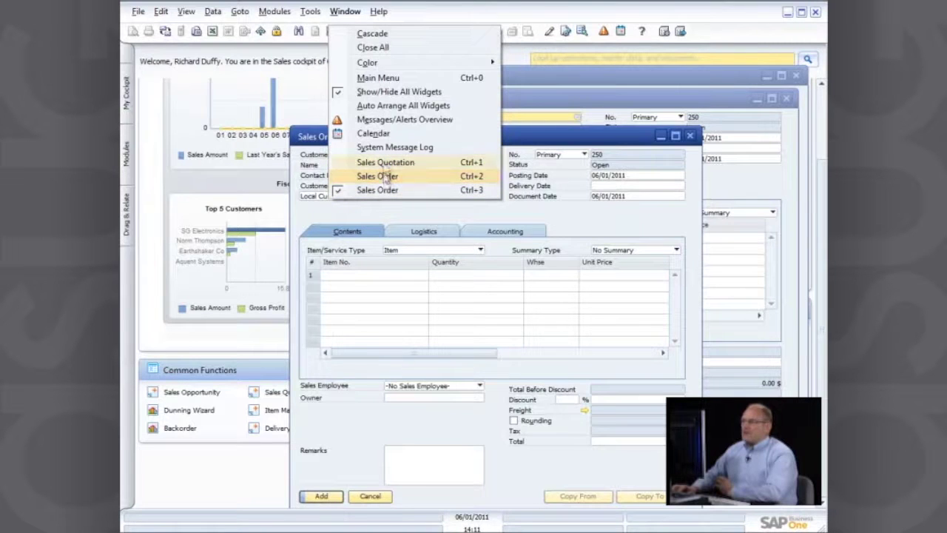
pyautogui.click(601, 147)
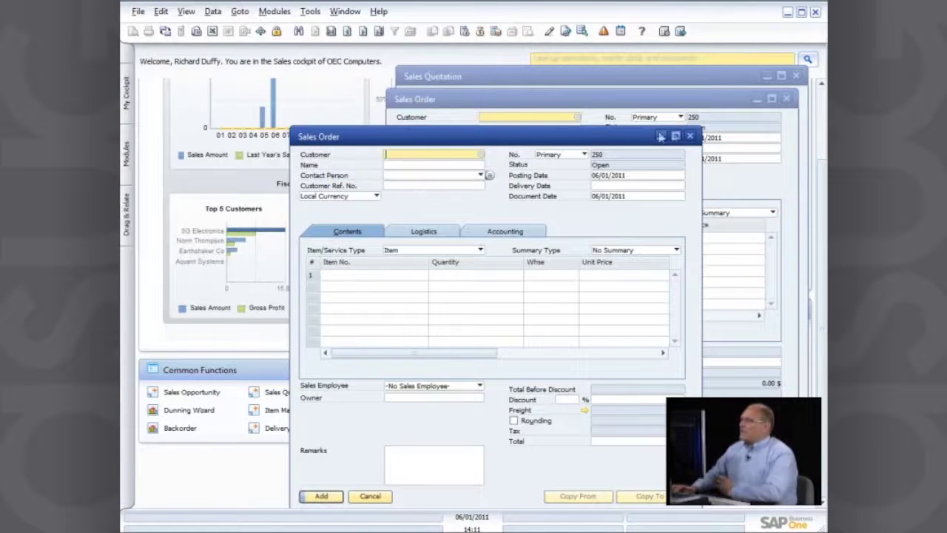
pyautogui.click(690, 136)
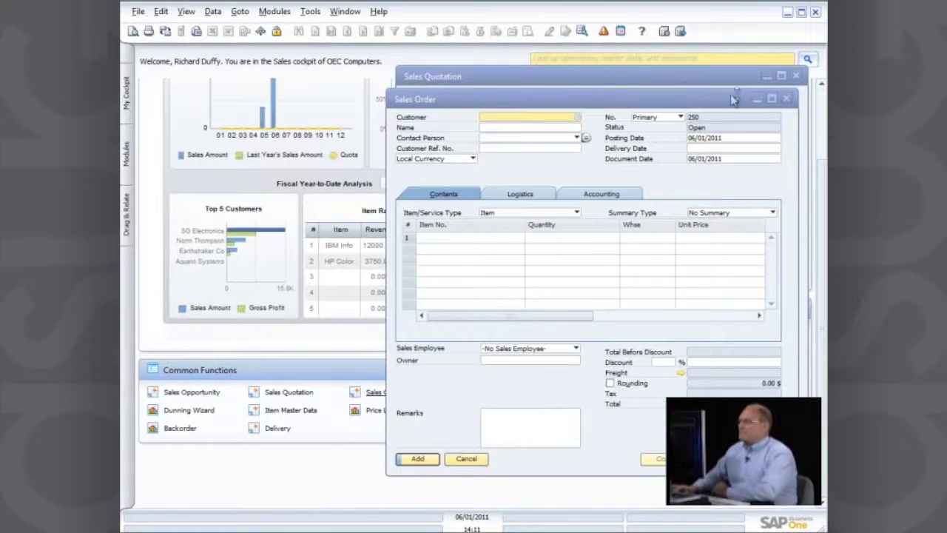
pyautogui.click(786, 98)
pyautogui.click(796, 75)
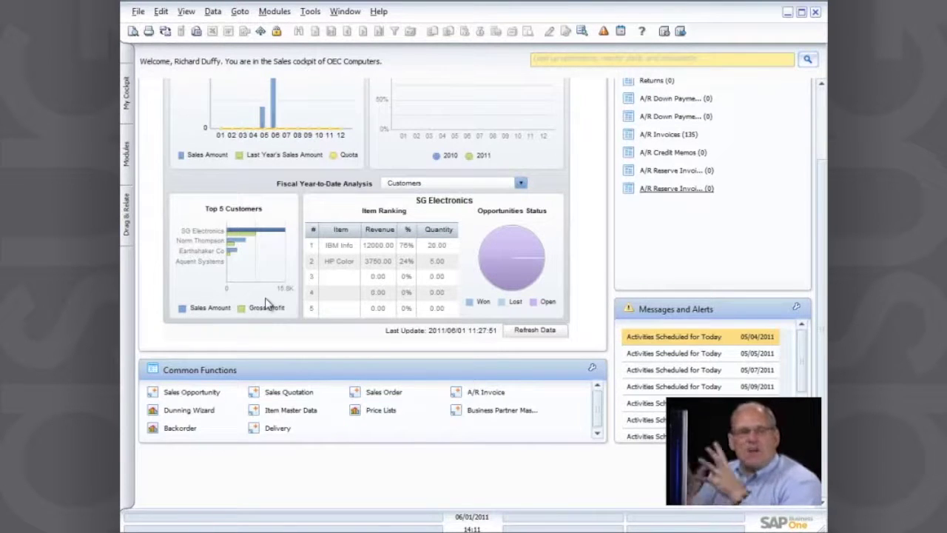
# - Switch to the Finance cockpit at full width and refresh its Open Documents widget
pyautogui.click(129, 112)
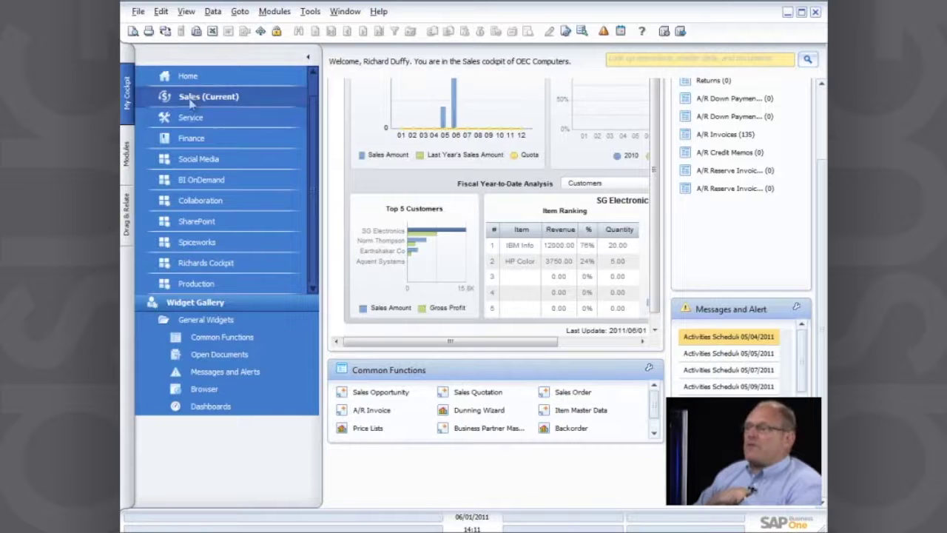
pyautogui.click(190, 139)
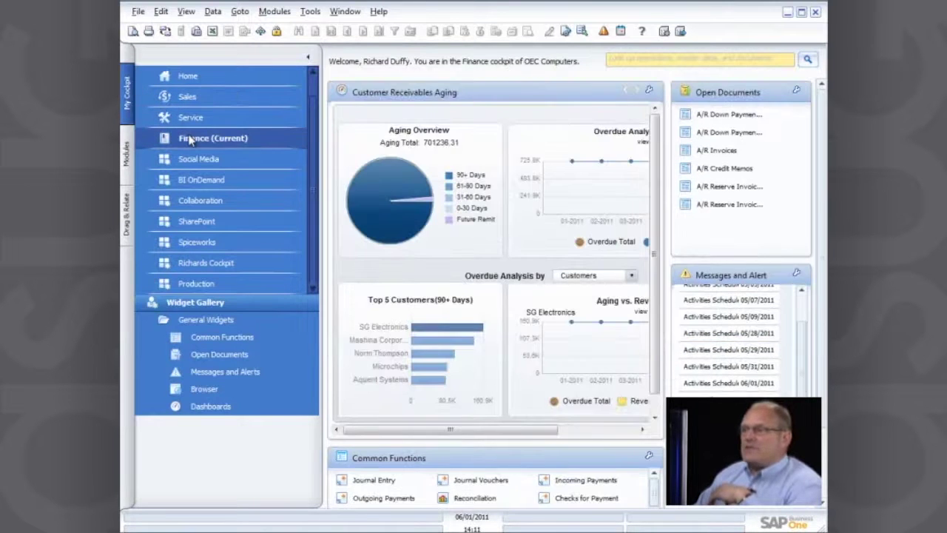
pyautogui.click(308, 57)
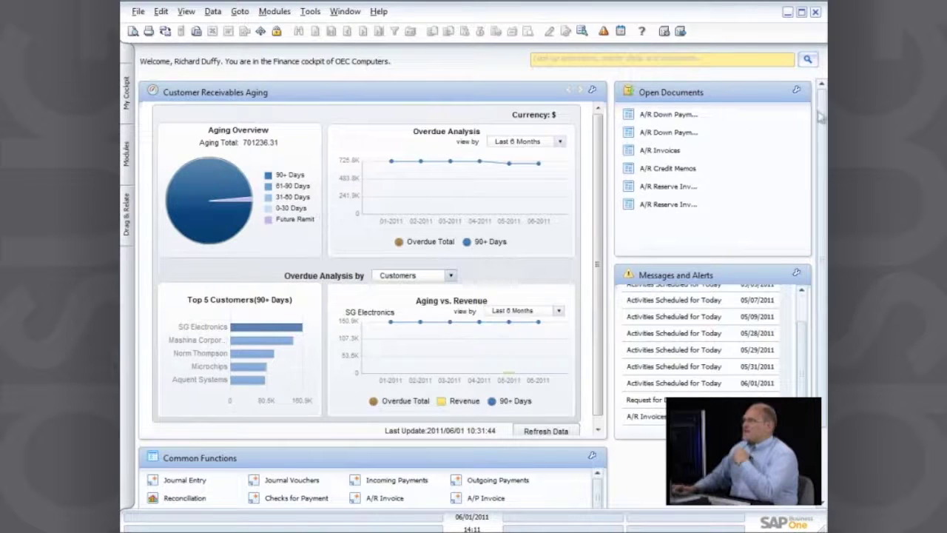
pyautogui.click(796, 89)
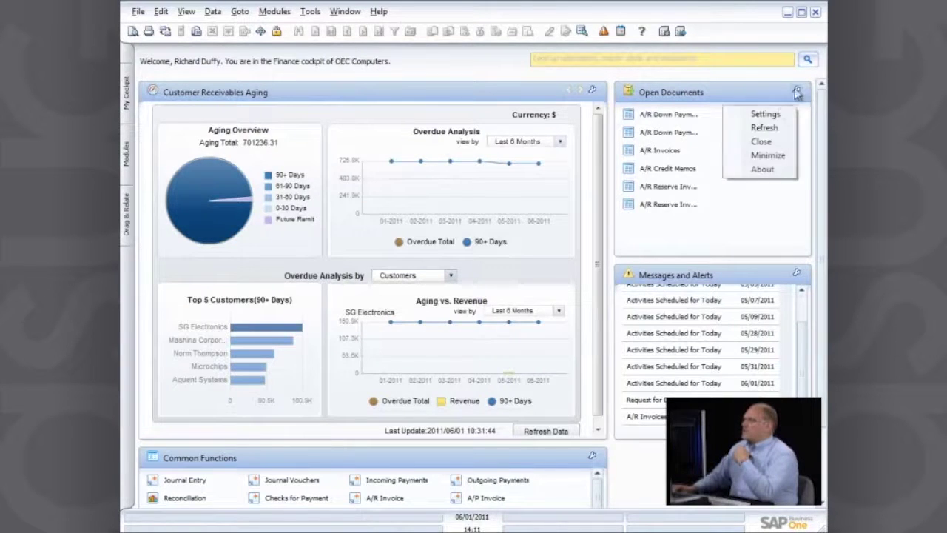
pyautogui.click(766, 128)
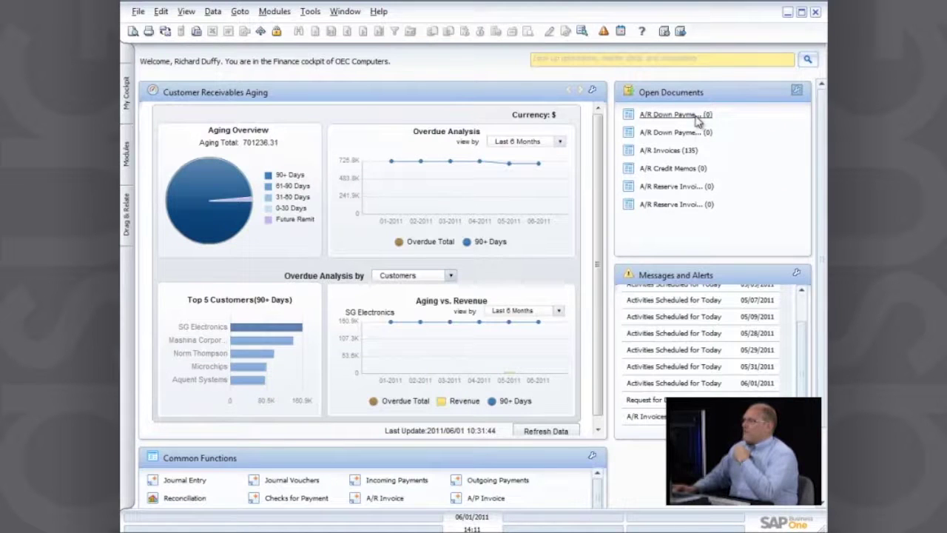
# - Open a blank journal entry from the Finance cockpit's Common Functions widget and close it without adding anything
pyautogui.scroll(-2, 474, 385)
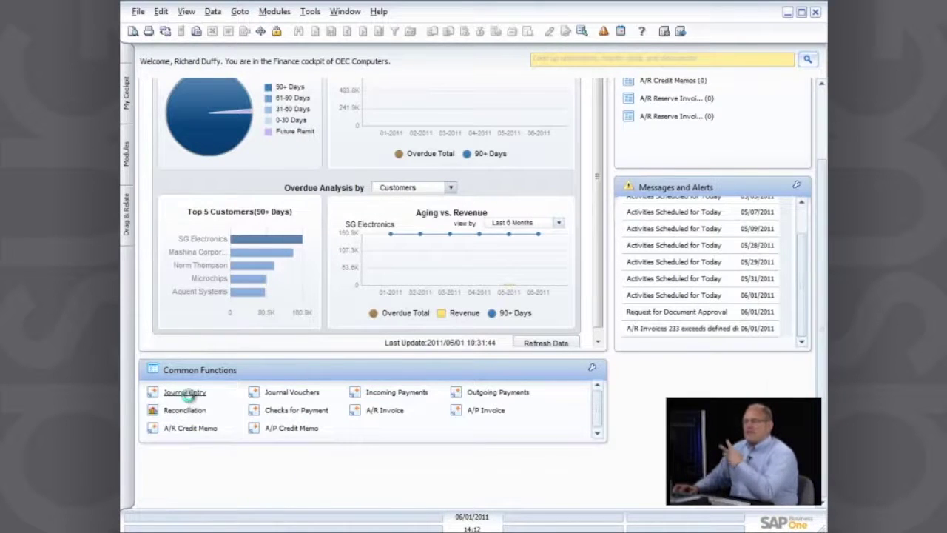
pyautogui.click(185, 393)
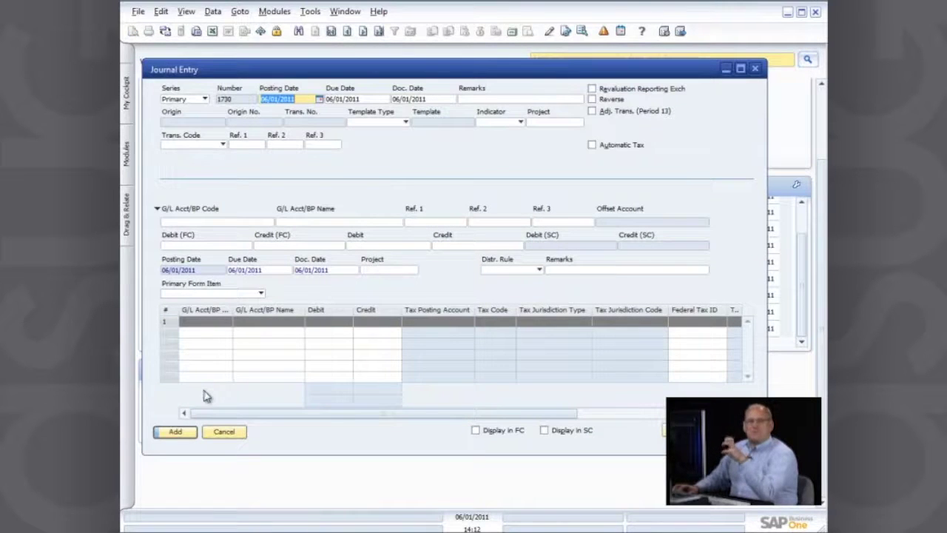
pyautogui.click(756, 69)
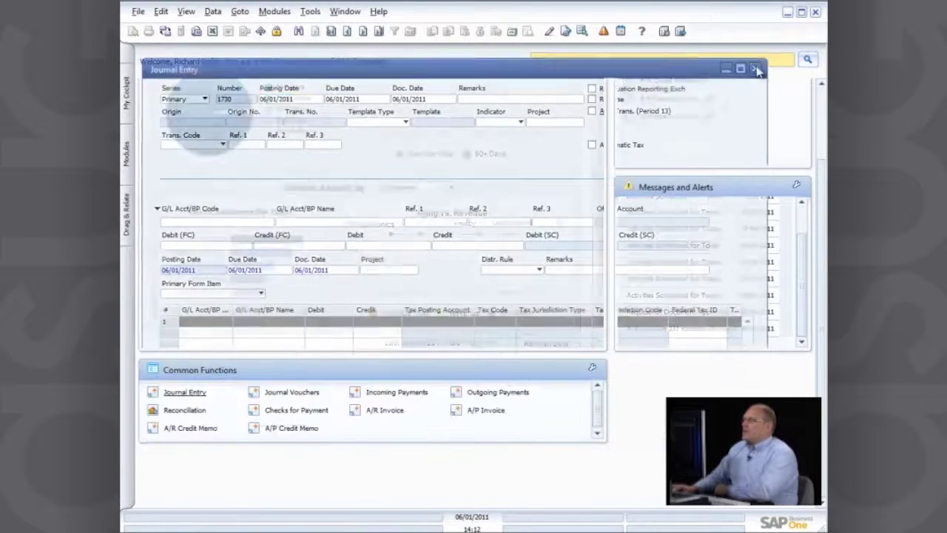
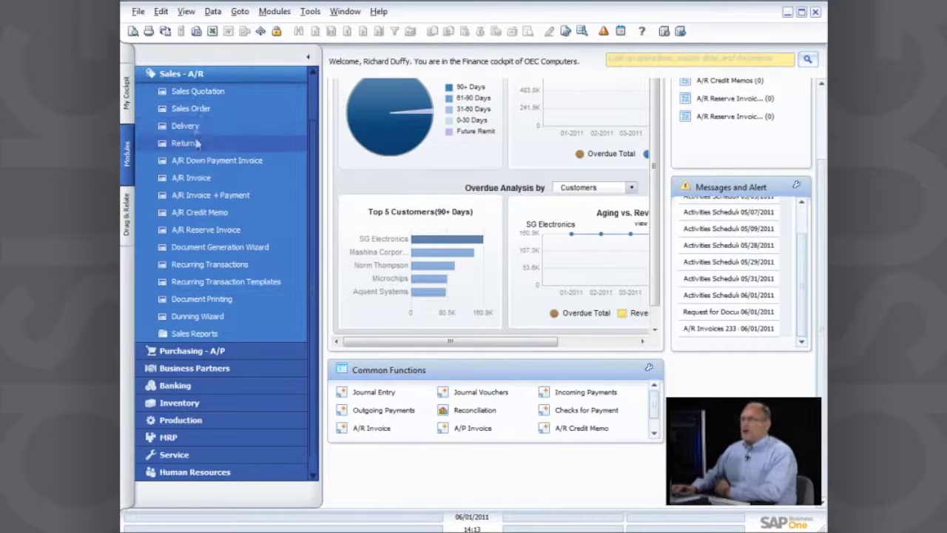
# - View the blank A/R Invoice and Delivery forms of the Sales - A/R module, closing each one
pyautogui.click(200, 182)
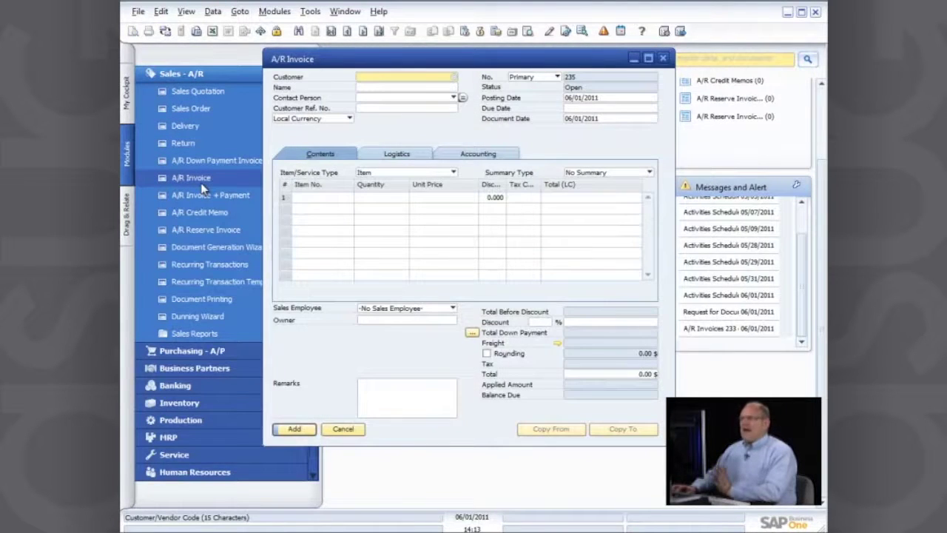
pyautogui.click(662, 58)
pyautogui.click(191, 128)
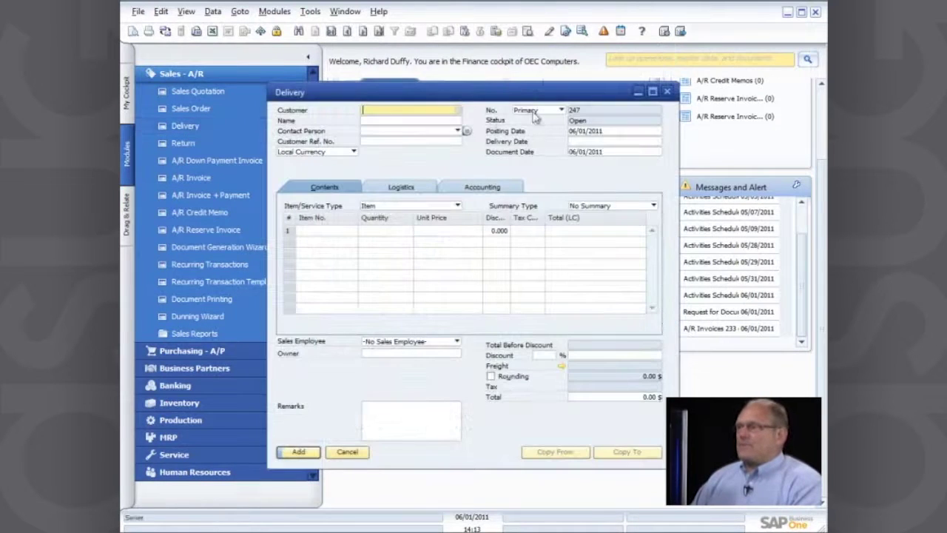
pyautogui.click(667, 92)
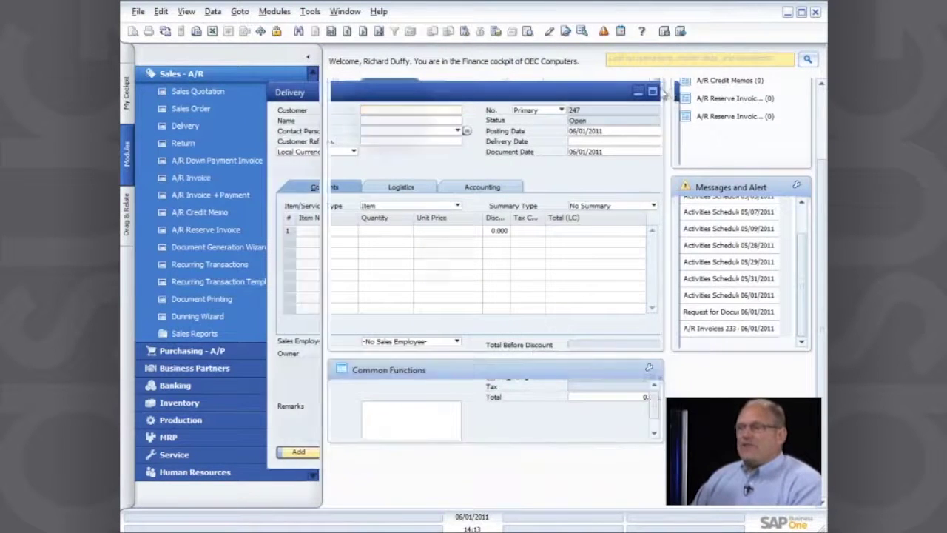
# - Open an A/R Invoice + Payment for the one-time customer, view its payment means, and close both windows
pyautogui.click(213, 195)
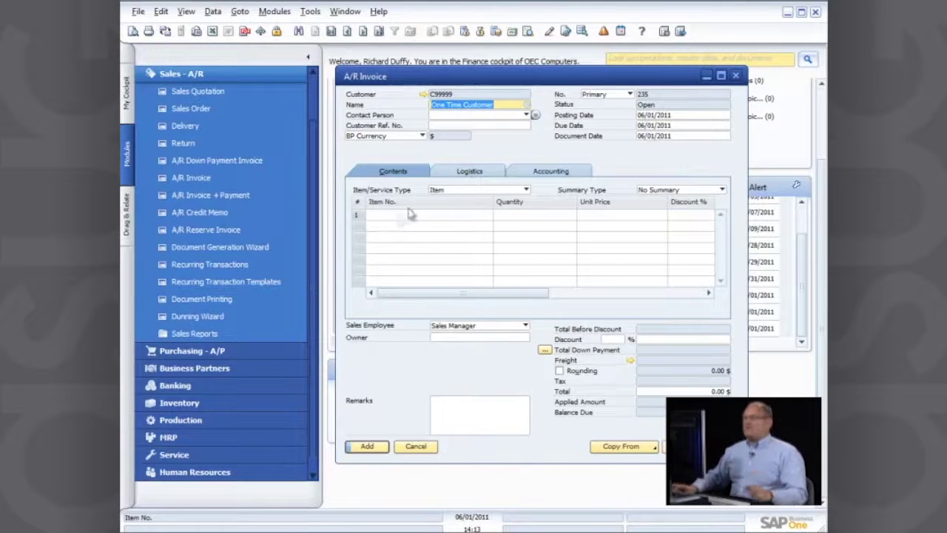
pyautogui.click(480, 32)
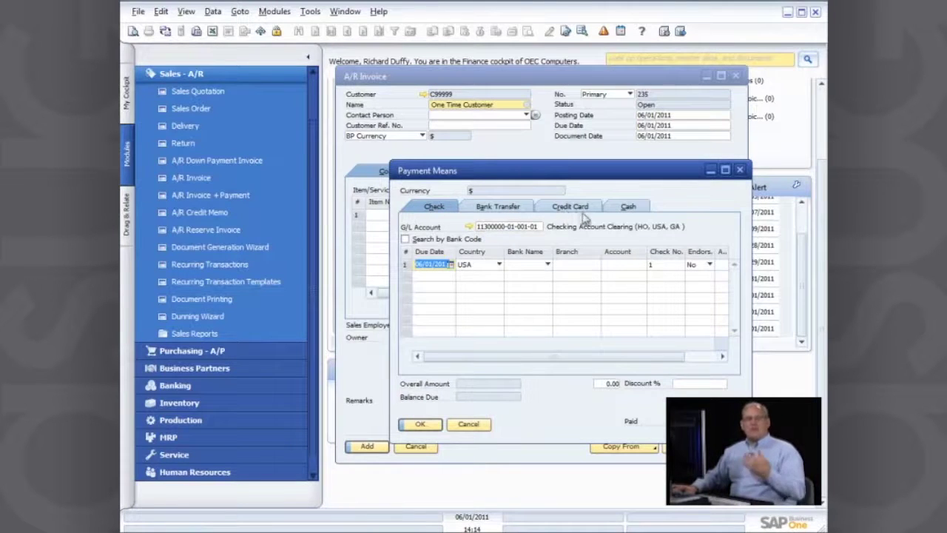
pyautogui.click(740, 171)
pyautogui.click(735, 75)
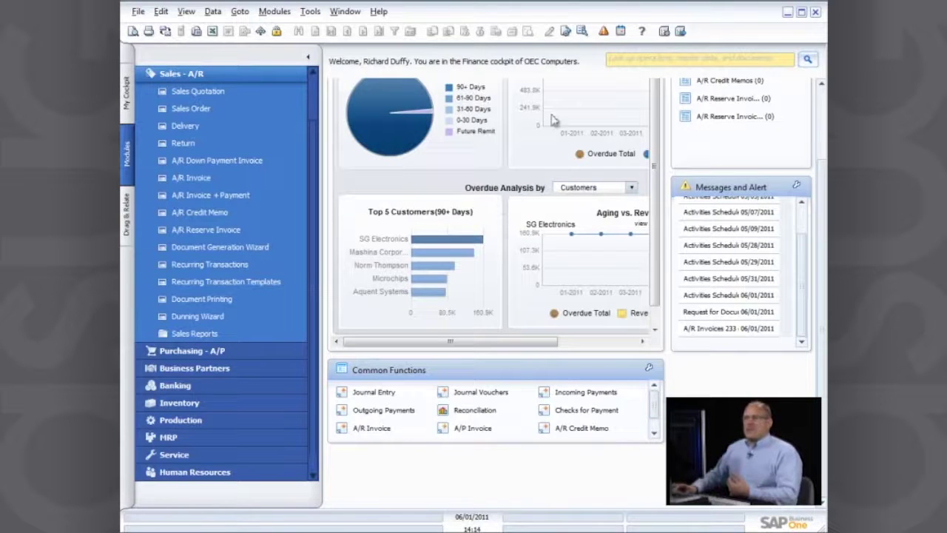
# - Start a full-size sales order for Earthshaker Corporation with delivery date 06/01/2011
pyautogui.click(171, 108)
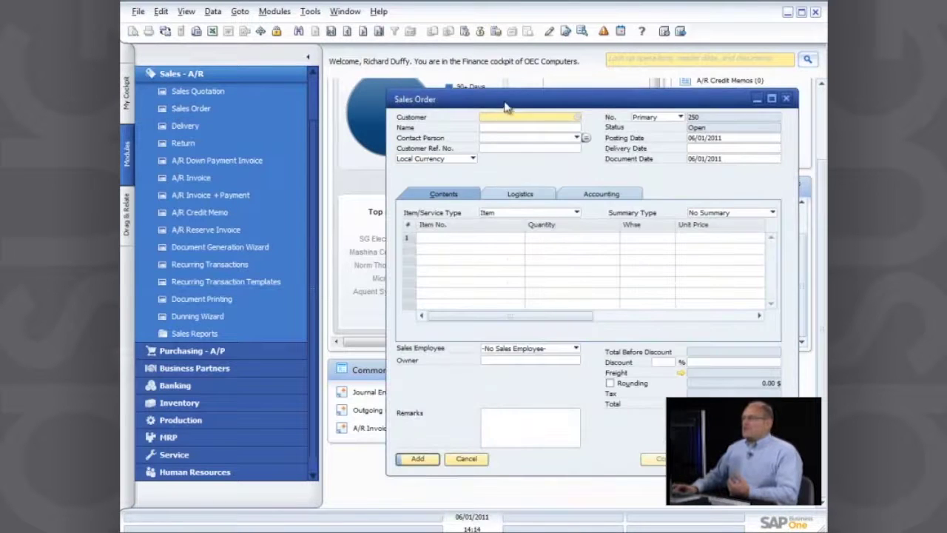
pyautogui.click(772, 99)
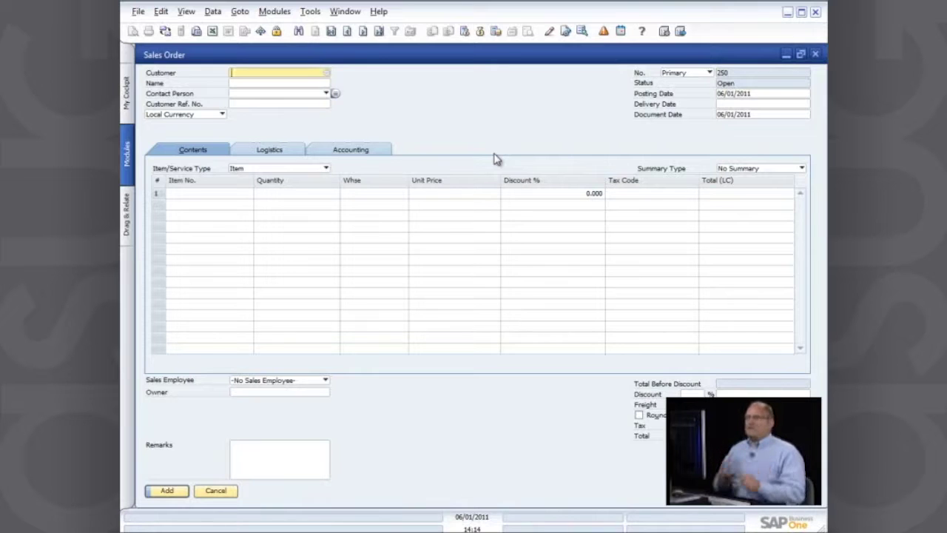
pyautogui.click(328, 74)
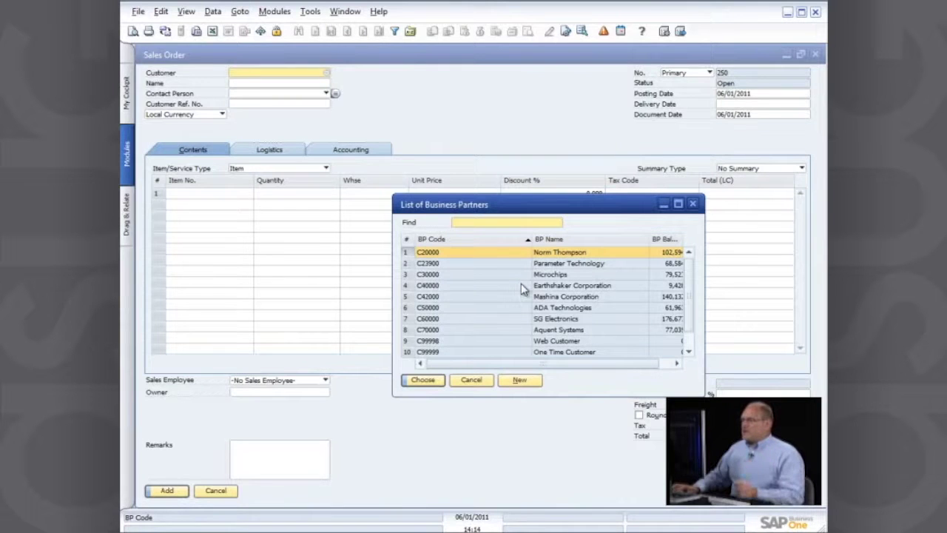
pyautogui.doubleClick(522, 289)
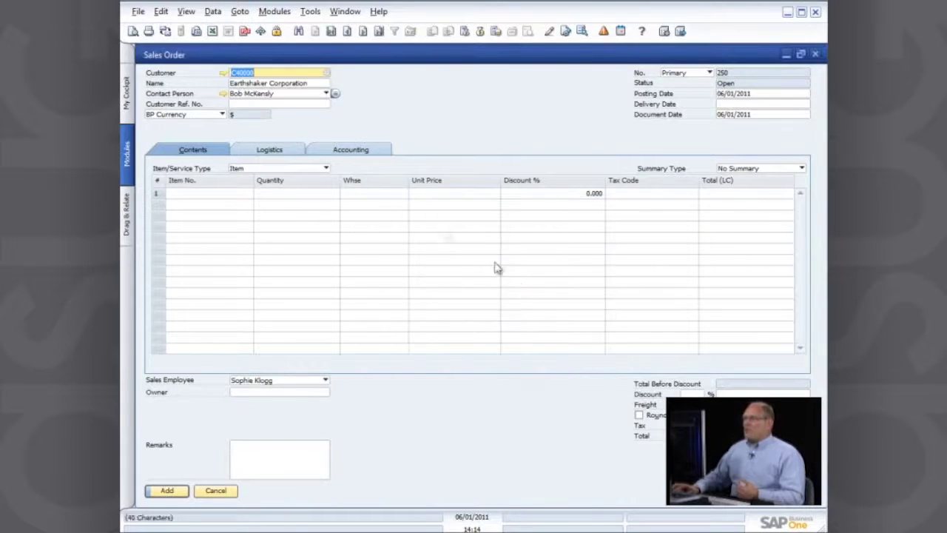
pyautogui.click(747, 104)
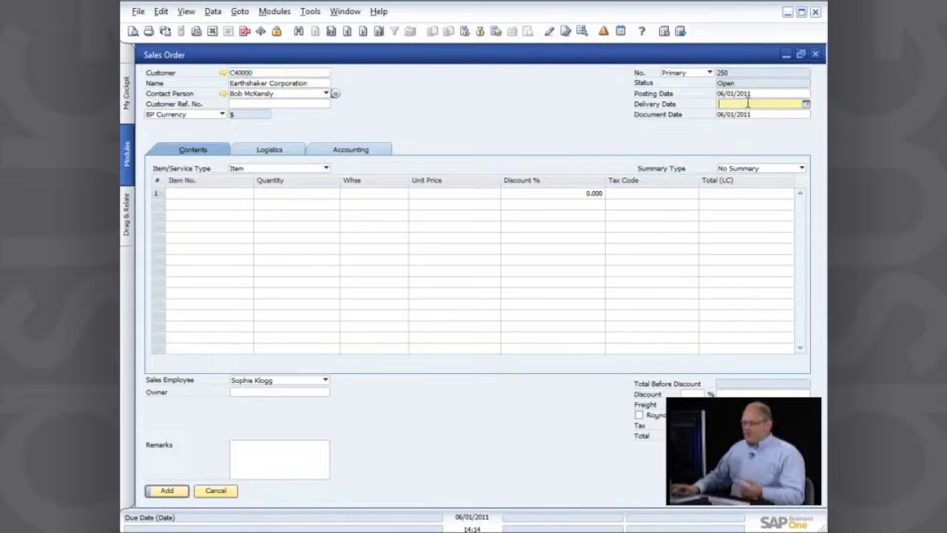
pyautogui.write('0')
pyautogui.press('Tab')
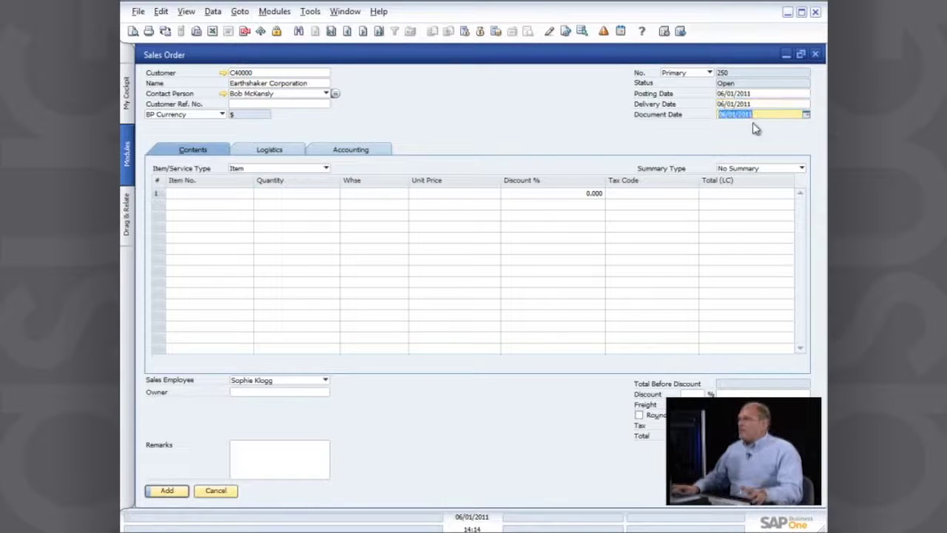
# - Add item A00001, IBM Infoprint 1312, from the item list to the first row of the sales order
pyautogui.click(225, 193)
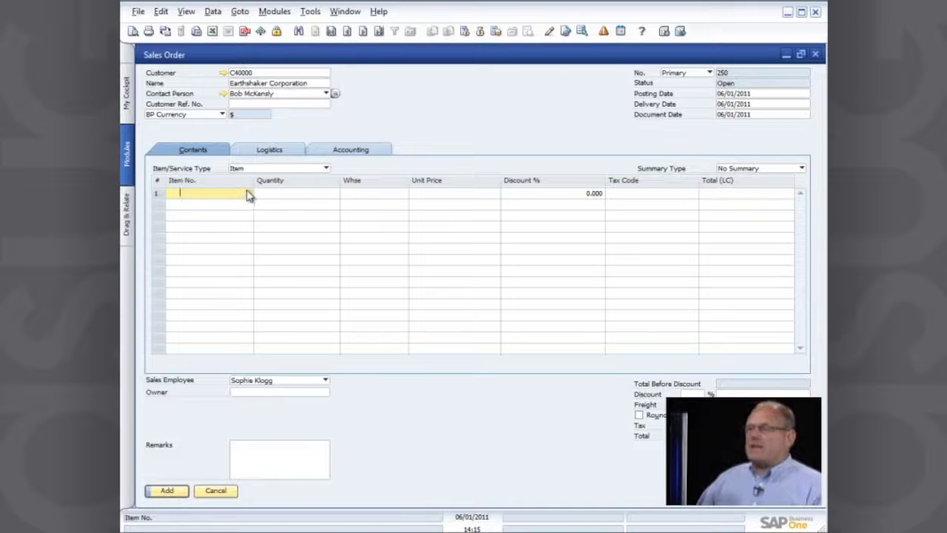
pyautogui.click(248, 193)
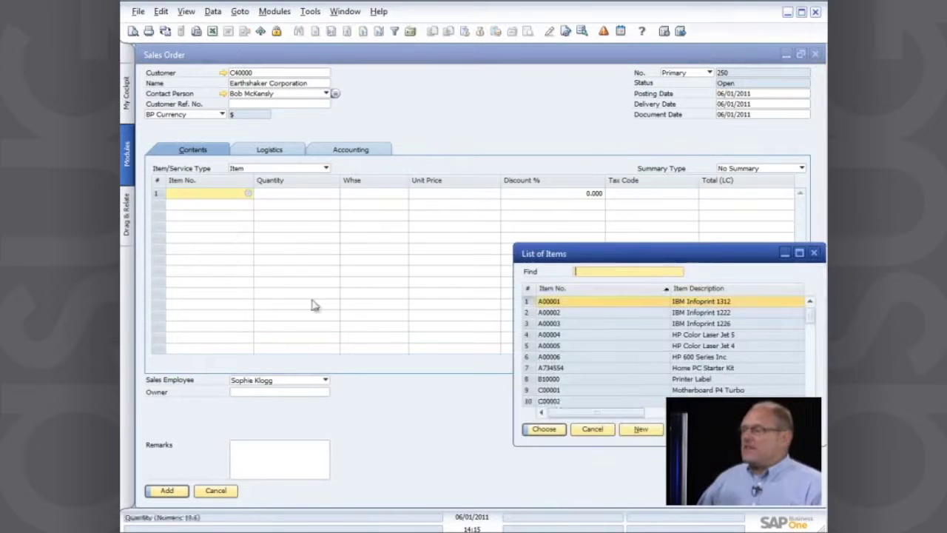
pyautogui.doubleClick(629, 303)
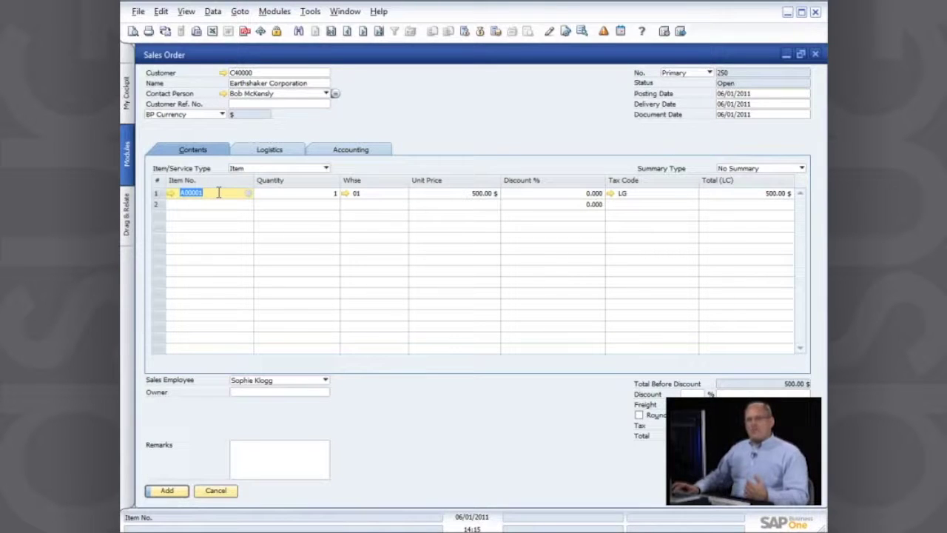
# - View item A00001's master data and its stock by warehouse from the order row, closing both without changes
pyautogui.click(170, 193)
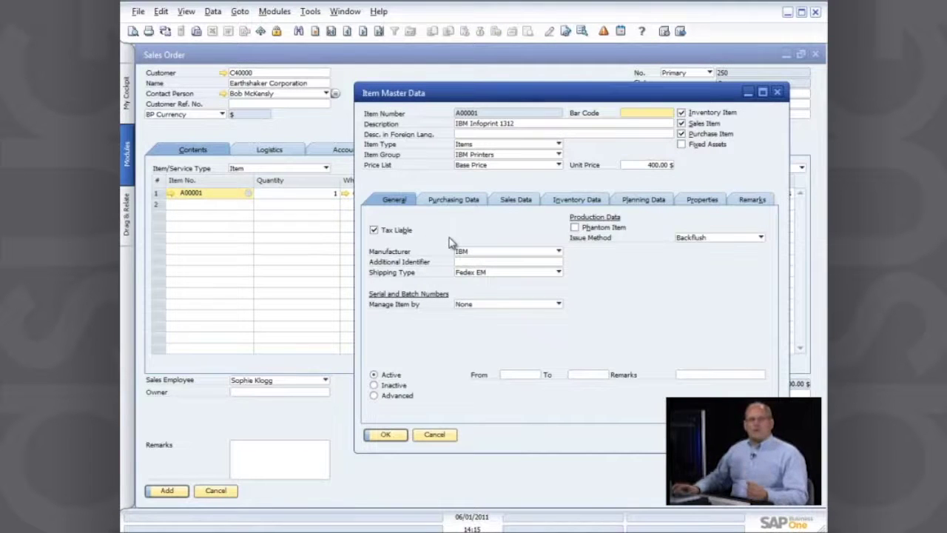
pyautogui.click(777, 91)
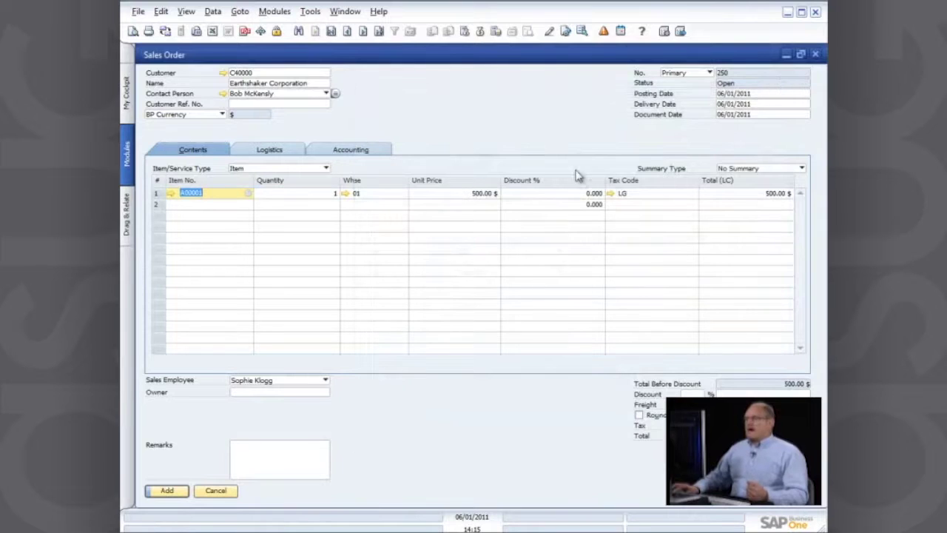
pyautogui.click(379, 193)
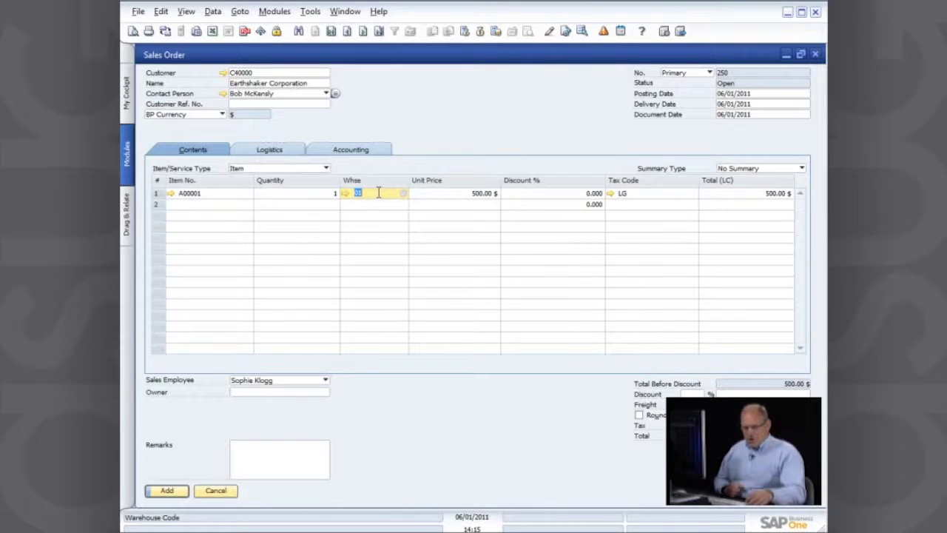
pyautogui.hotkey('ctrl', 'Tab')
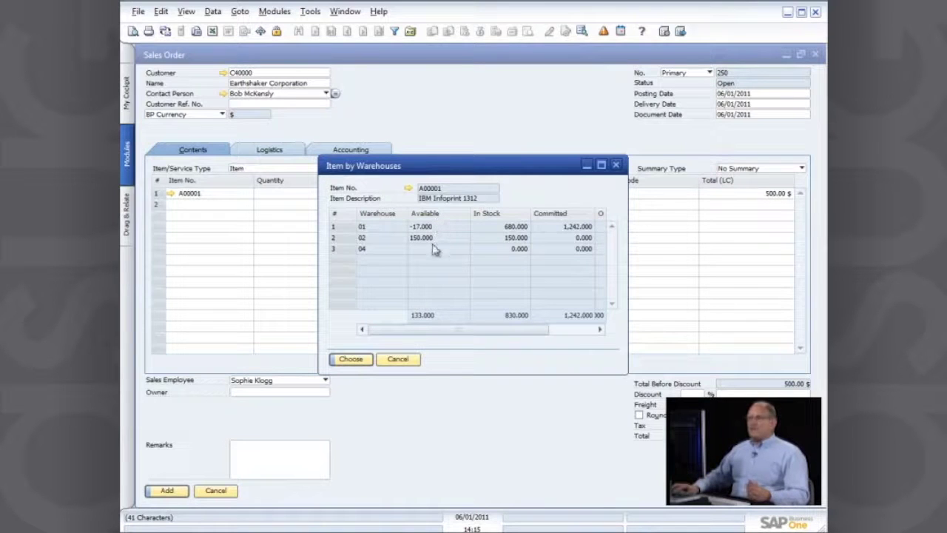
pyautogui.click(398, 360)
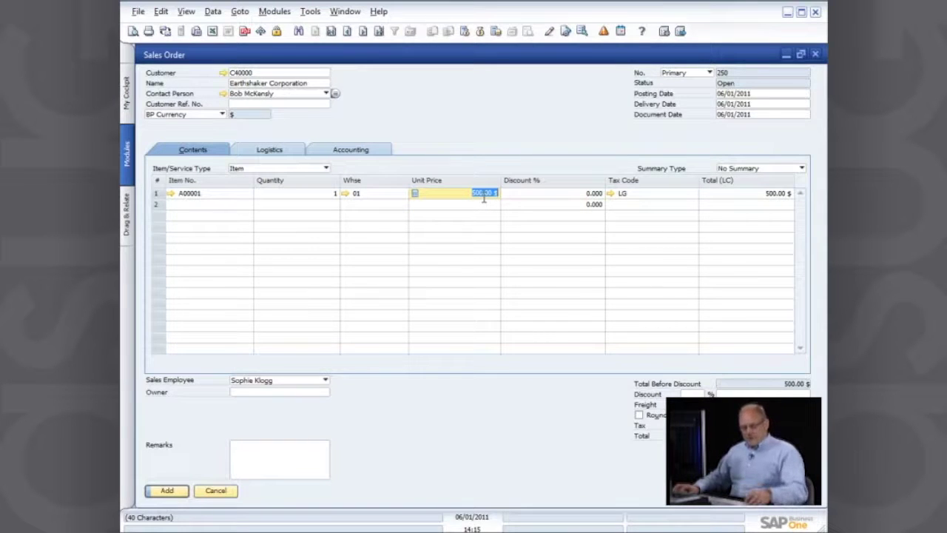
# - View the Last Prices Report for the item's unit price, switch its business partner to Microchips, and close the report
pyautogui.hotkey('ctrl', 'shift', 'l')
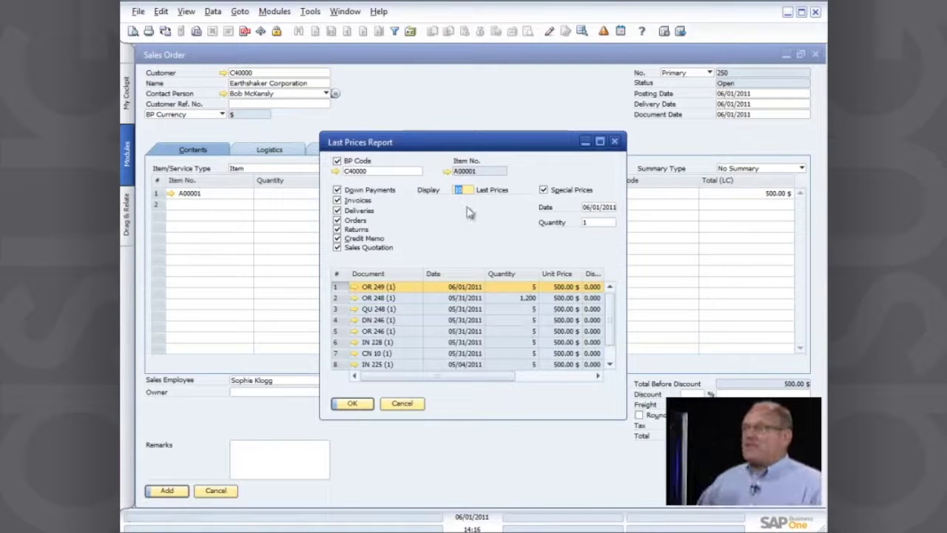
pyautogui.click(381, 169)
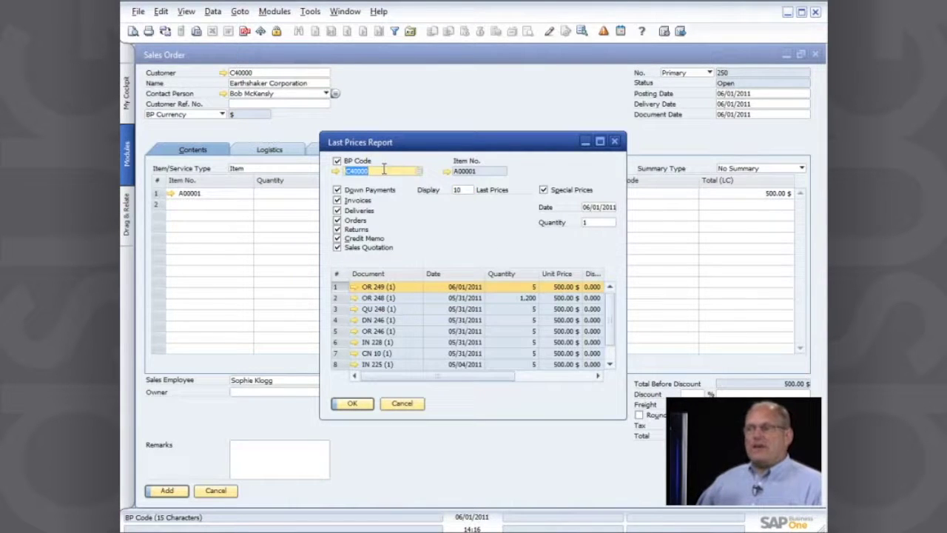
pyautogui.click(418, 172)
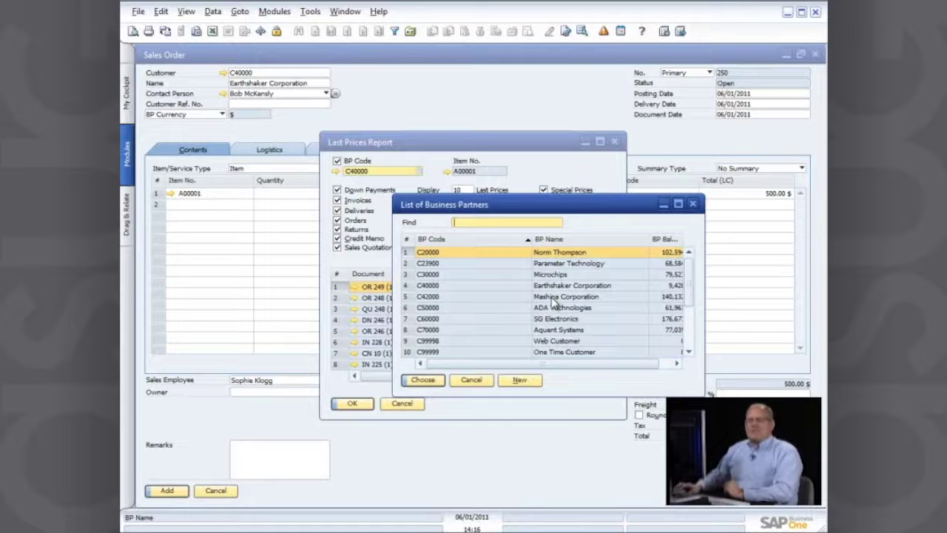
pyautogui.doubleClick(548, 274)
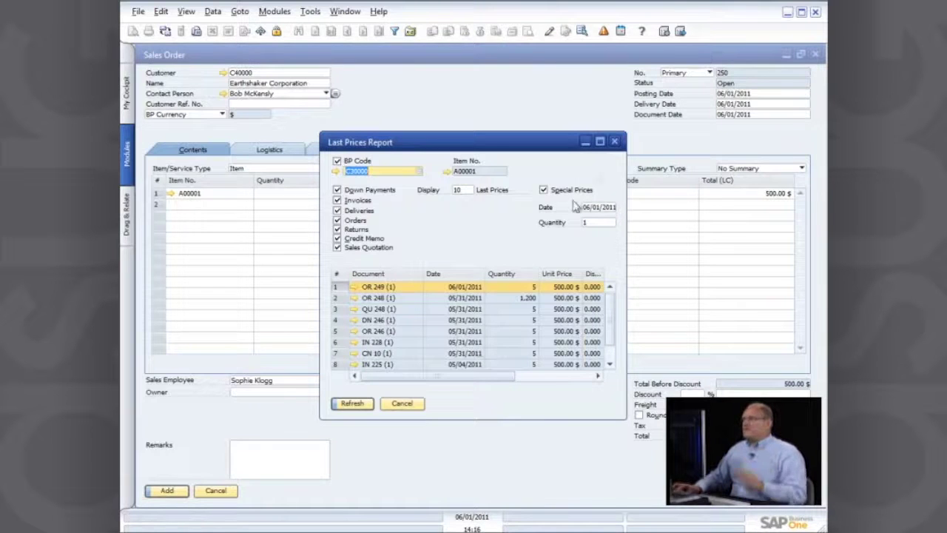
pyautogui.click(615, 141)
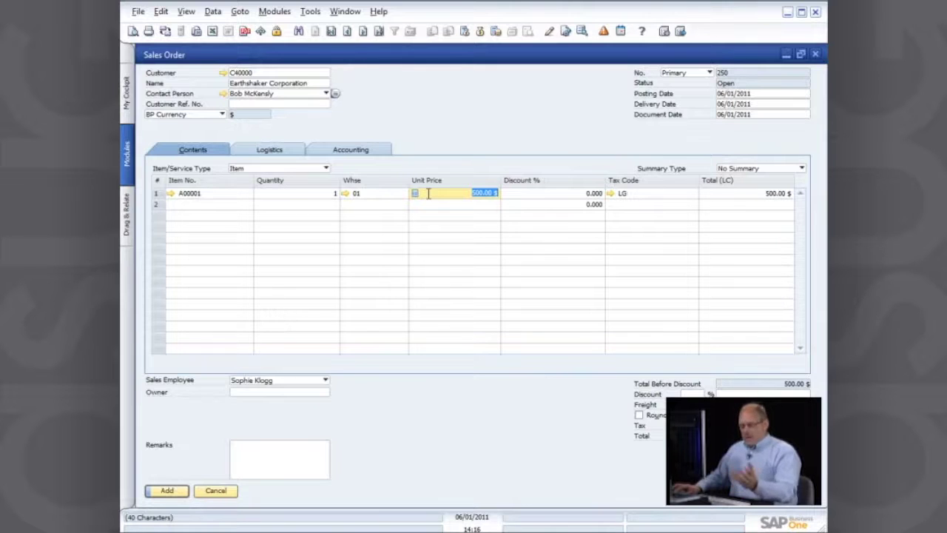
# - Add the sales order, using the availability check's quantities in other warehouses to switch item A00001 to warehouse 02
pyautogui.click(174, 492)
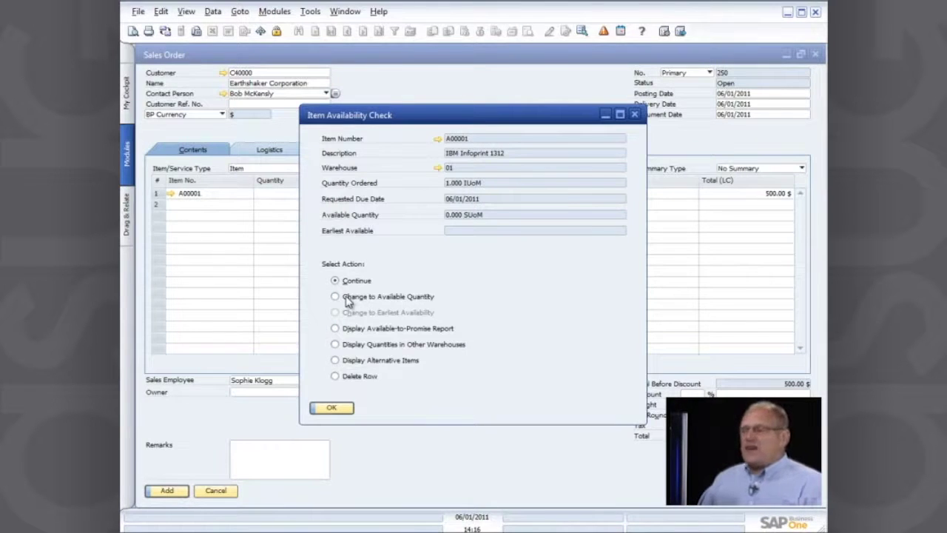
pyautogui.click(336, 344)
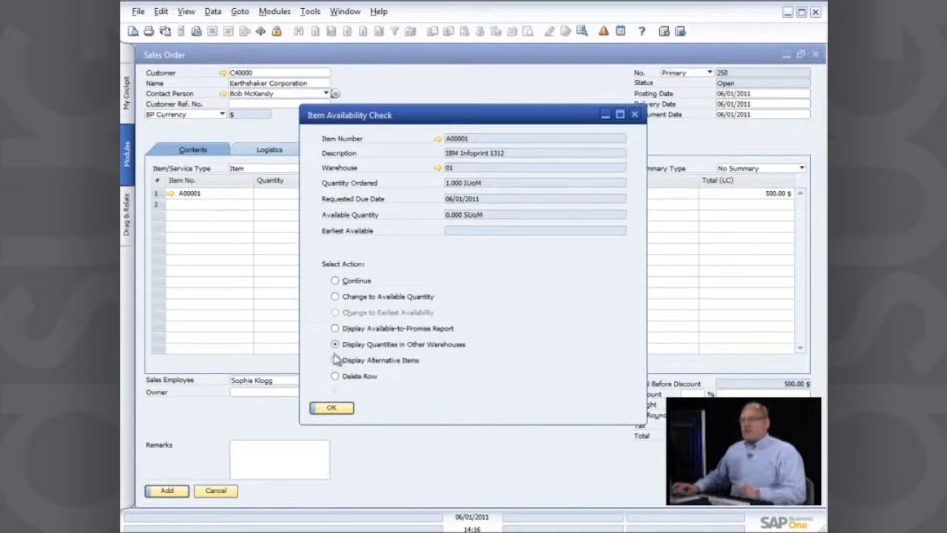
pyautogui.click(333, 409)
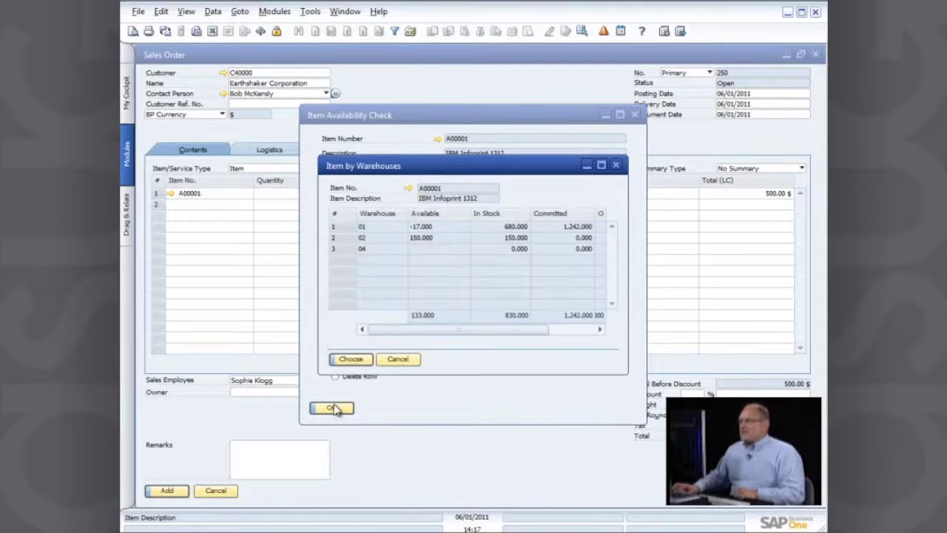
pyautogui.doubleClick(432, 239)
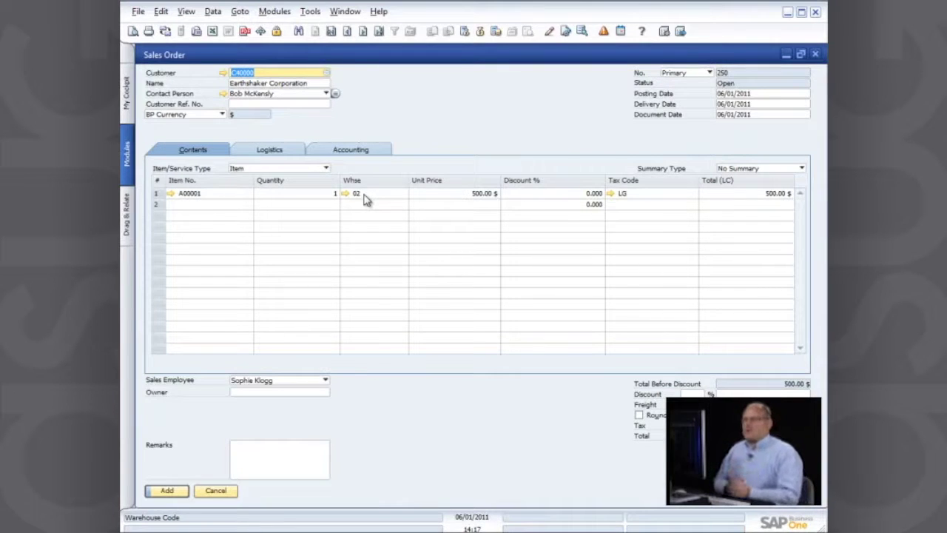
pyautogui.click(168, 492)
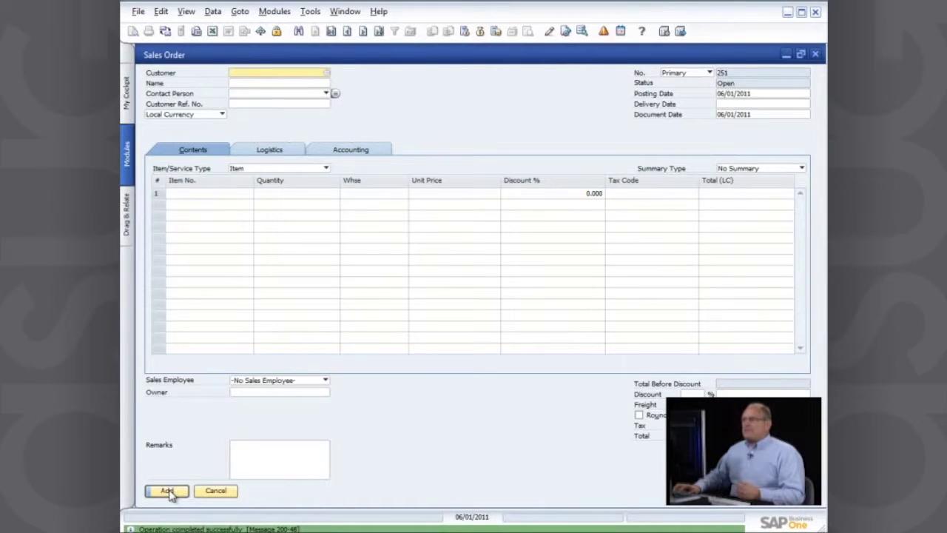
# - Bring up the last sales order, preview its printed order confirmation, and close both windows
pyautogui.click(379, 31)
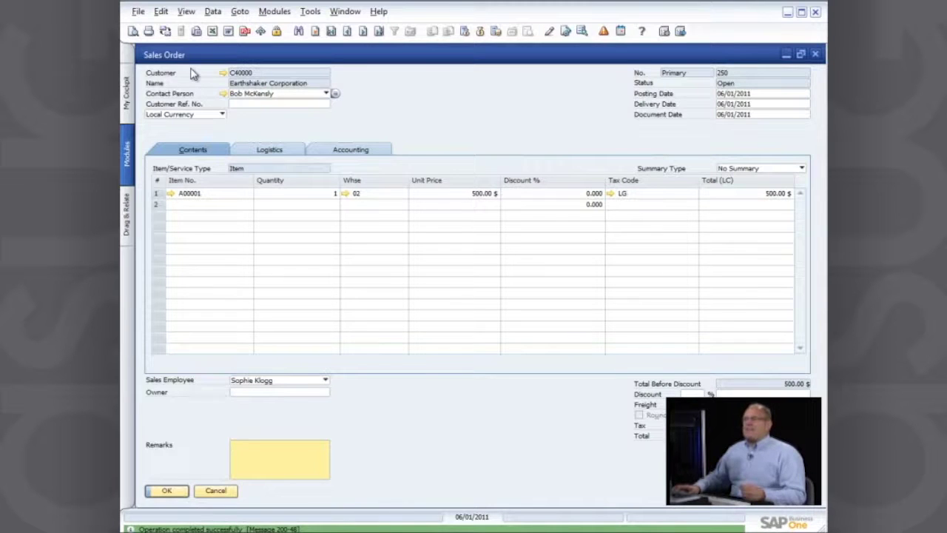
pyautogui.hotkey('ctrl', 'shift', 'p')
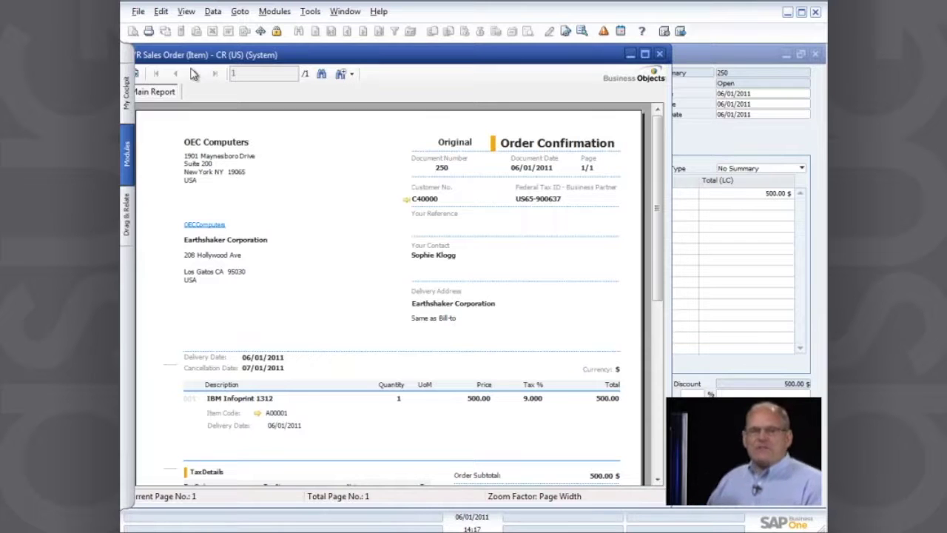
pyautogui.click(659, 54)
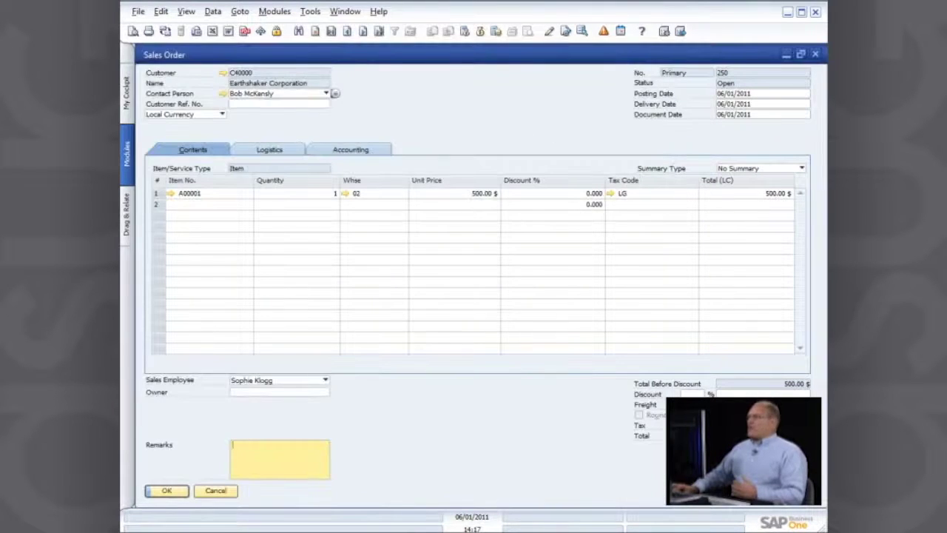
pyautogui.click(815, 54)
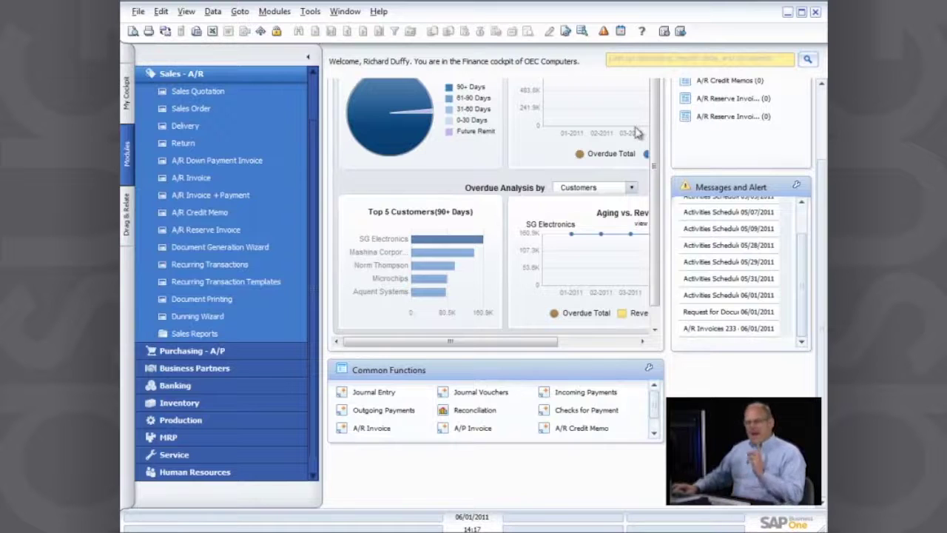
# - In the Sales Opportunities module, view the first sales opportunity's general and stages details, and close it without changes
pyautogui.click(246, 76)
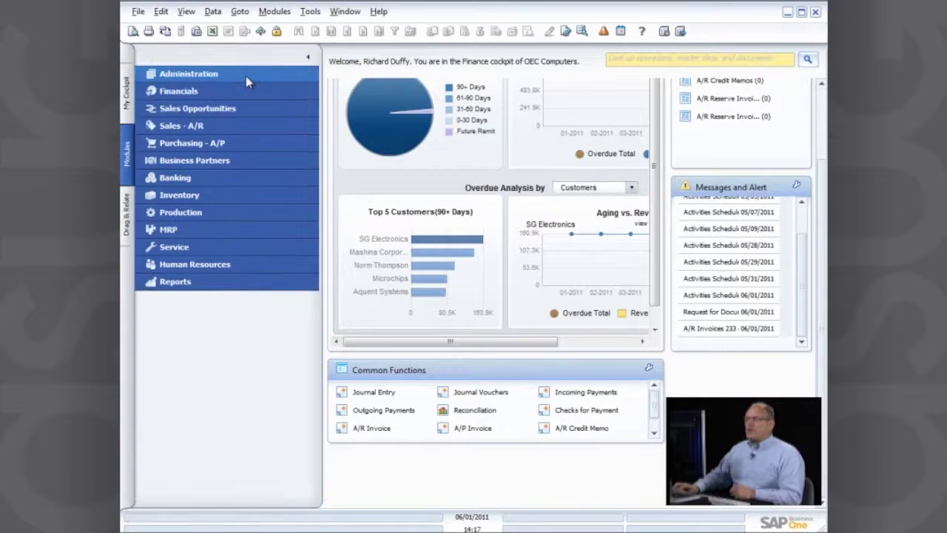
pyautogui.click(233, 109)
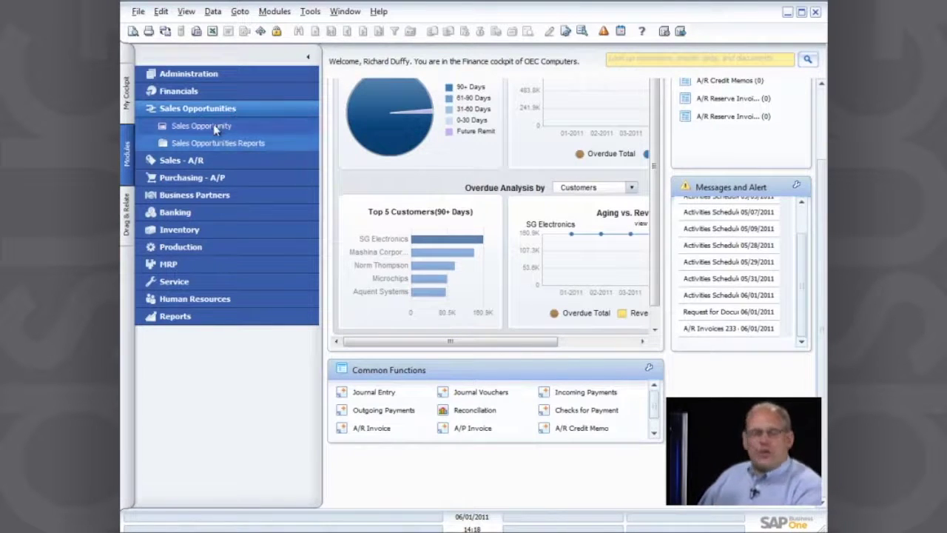
pyautogui.click(215, 129)
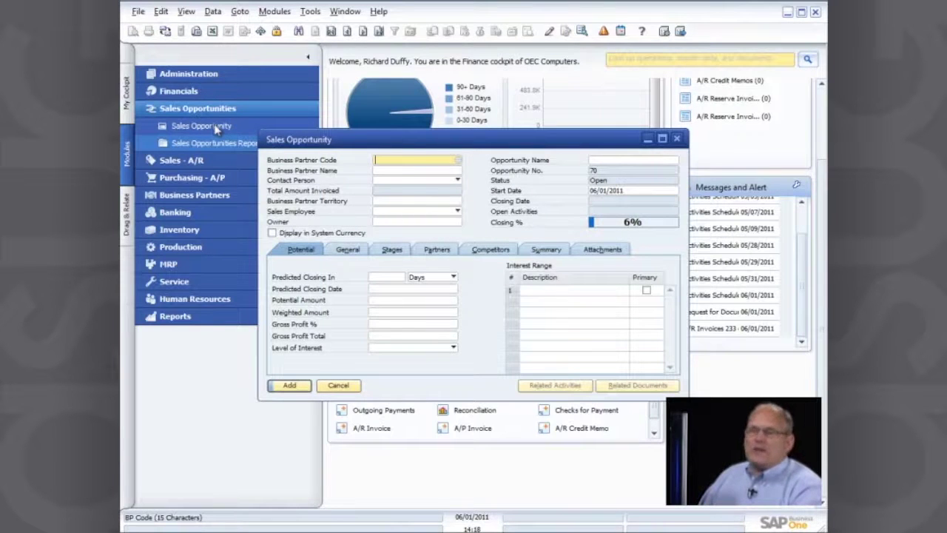
pyautogui.click(332, 32)
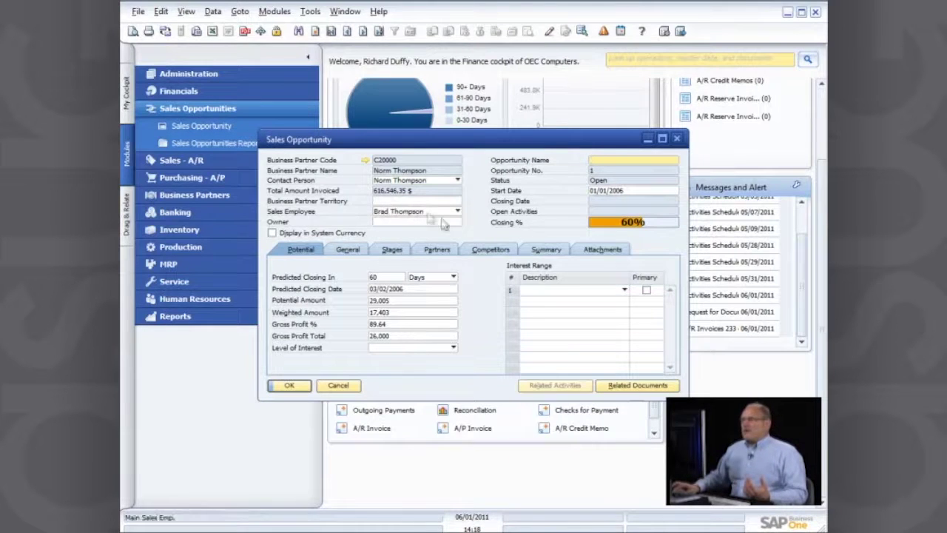
pyautogui.click(349, 250)
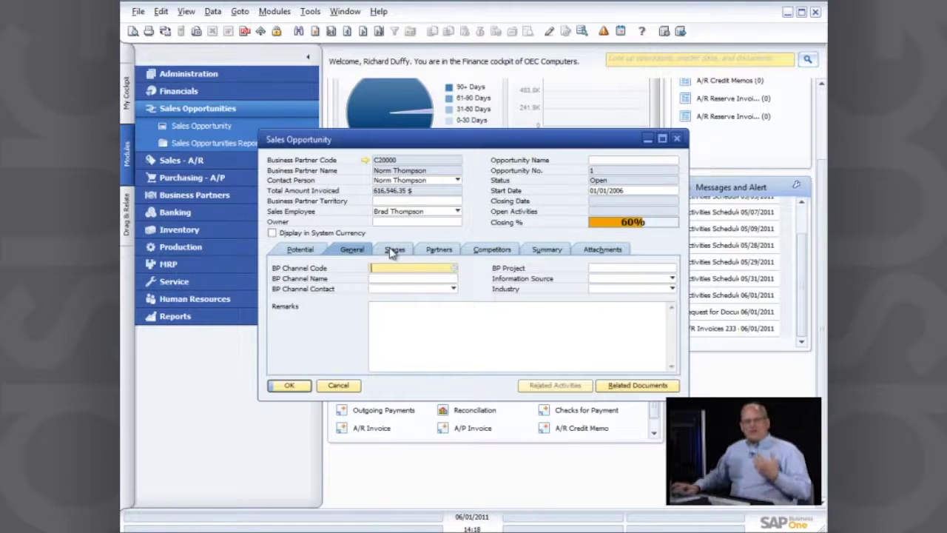
pyautogui.click(393, 251)
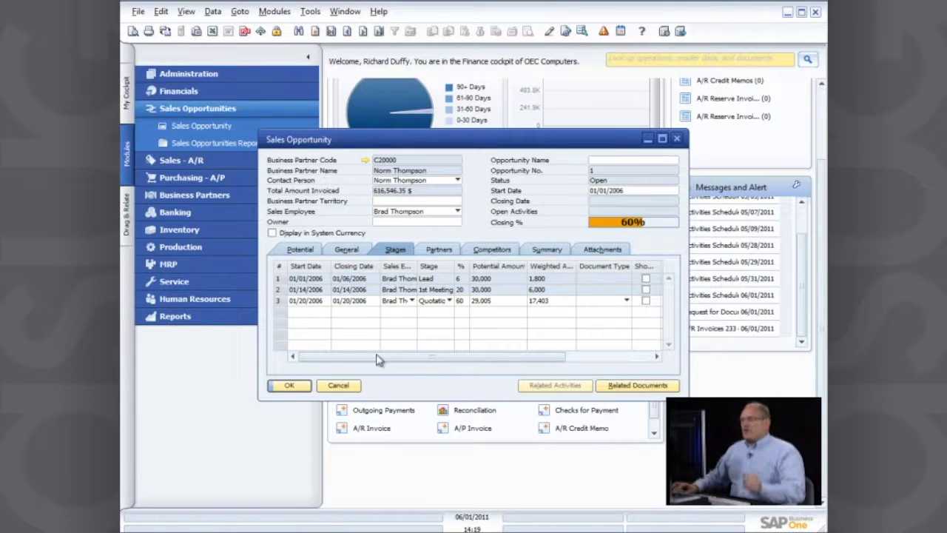
pyautogui.click(339, 386)
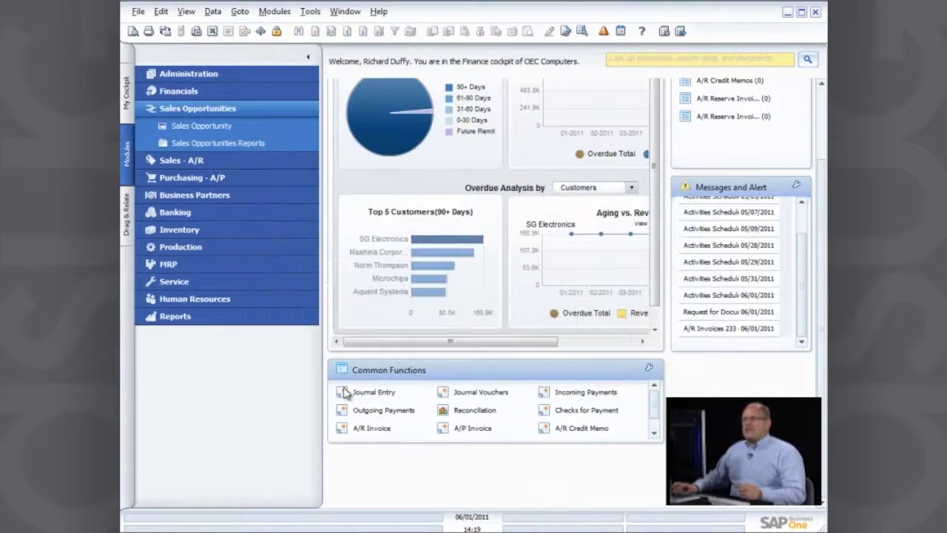
# - Open the Opportunities Pipeline report, check the Lead and 1st Meeting stage figures, drill into the 1st Meeting opportunity list, and close the list
pyautogui.click(190, 141)
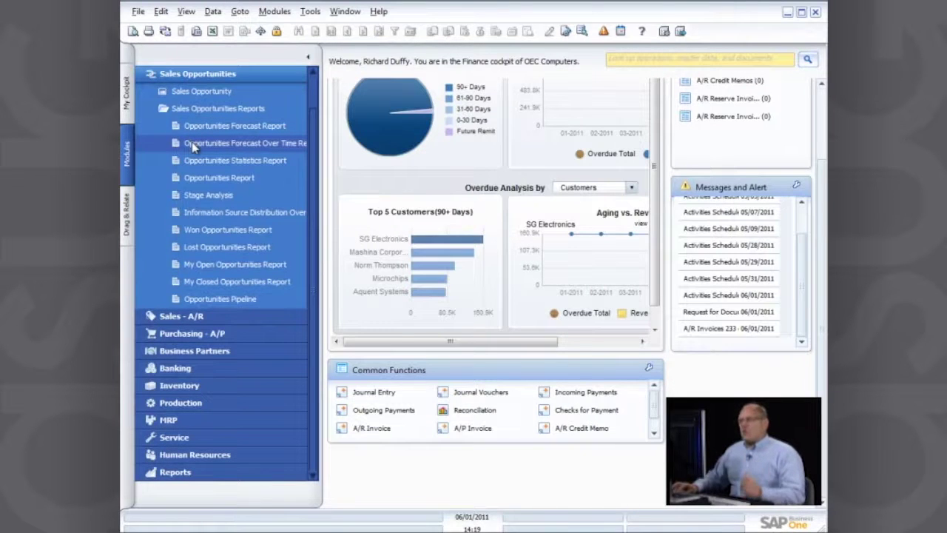
pyautogui.click(237, 299)
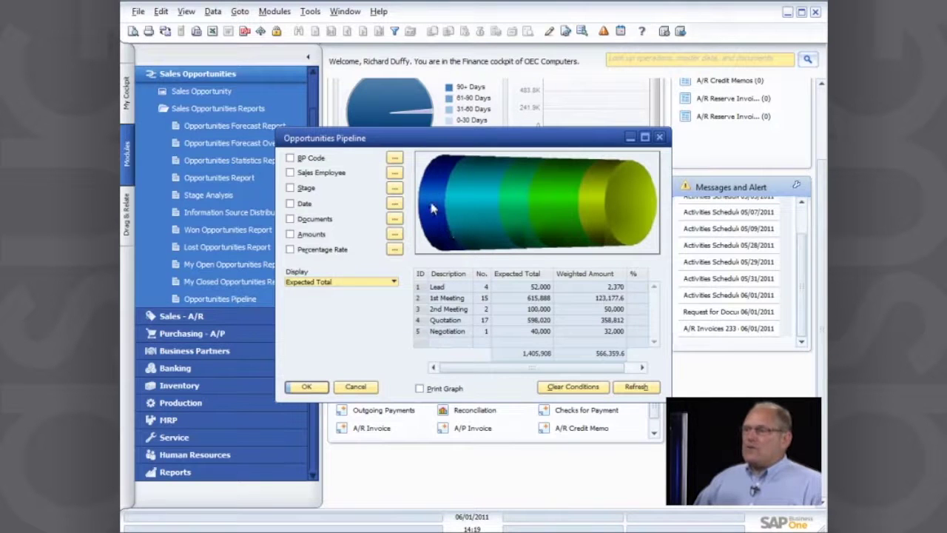
pyautogui.moveTo(434, 210)
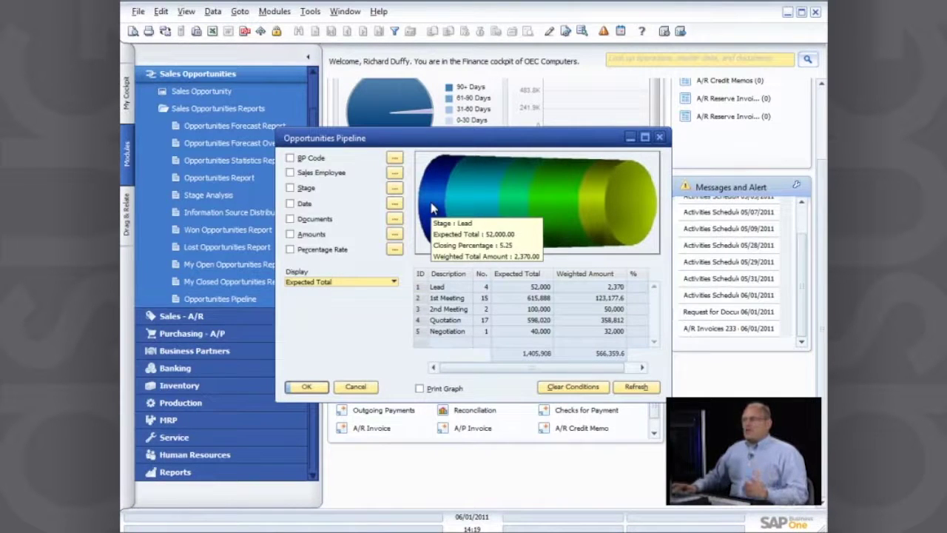
pyautogui.moveTo(478, 206)
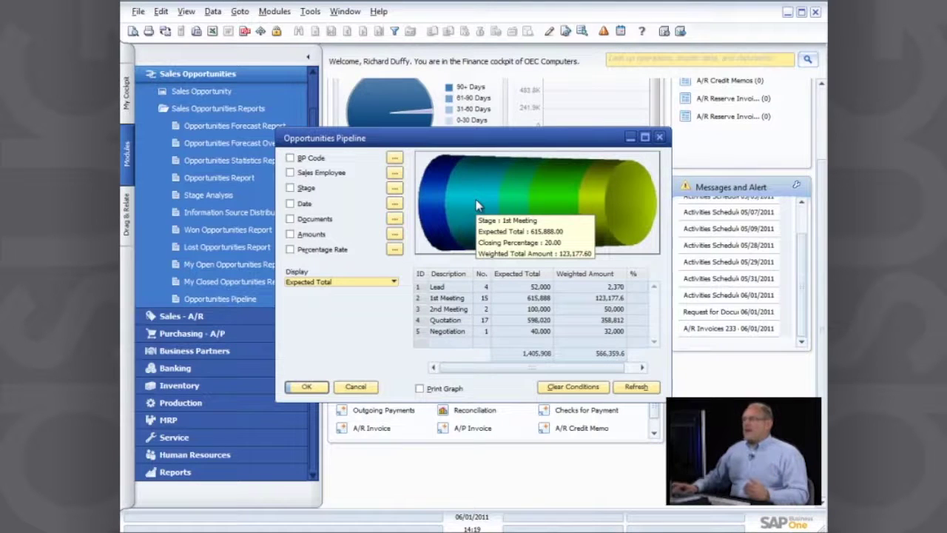
pyautogui.doubleClick(473, 199)
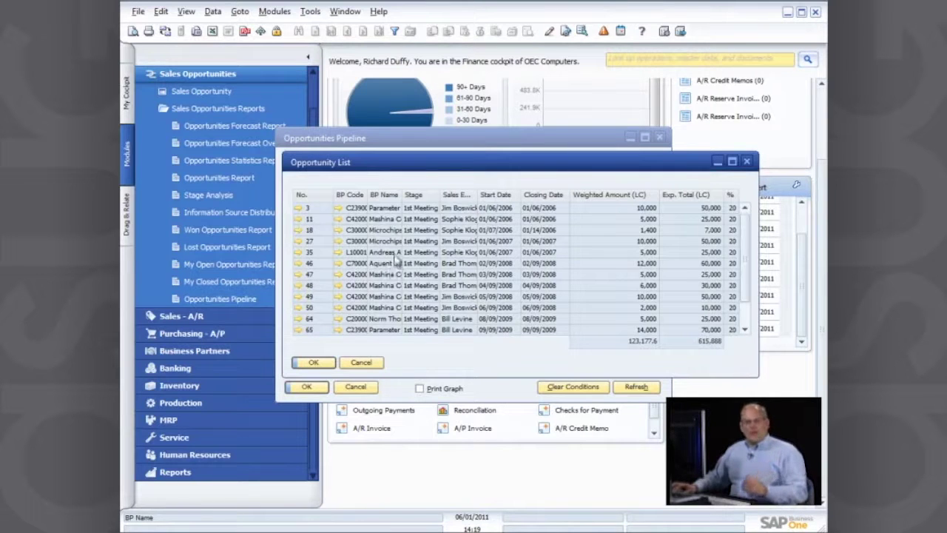
pyautogui.click(747, 161)
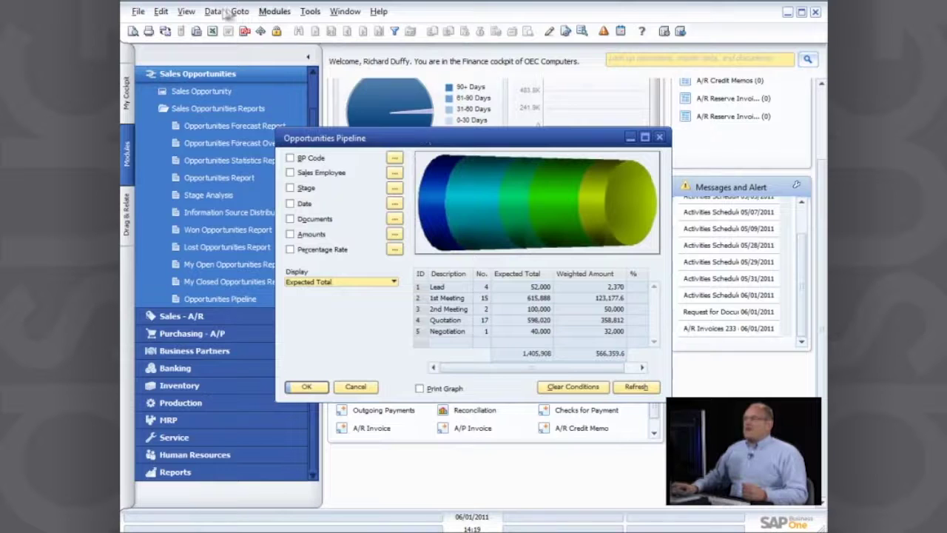
# - Play the Dynamic Opportunity Analysis for the pipeline, view the brown ball's sales opportunity without changes, and close the analysis and pipeline report
pyautogui.click(263, 12)
pyautogui.click(248, 30)
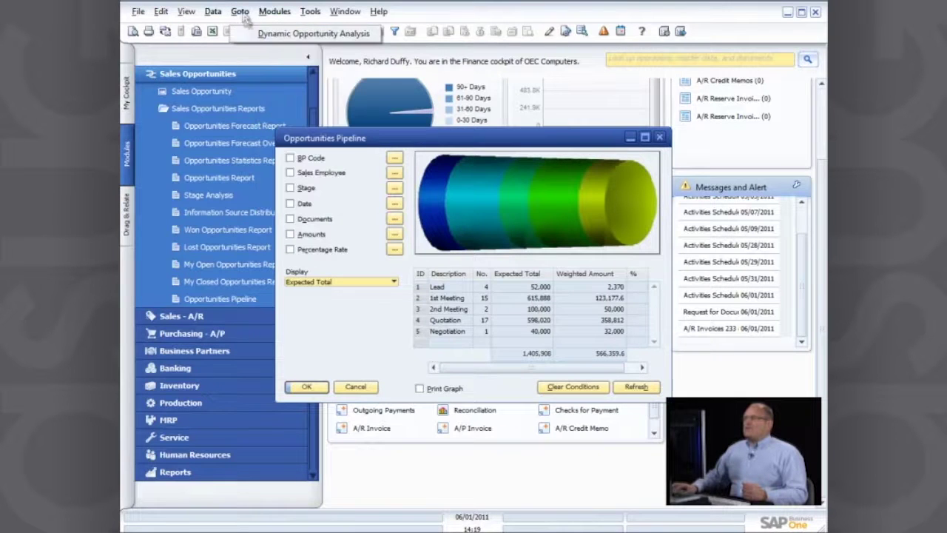
pyautogui.click(253, 34)
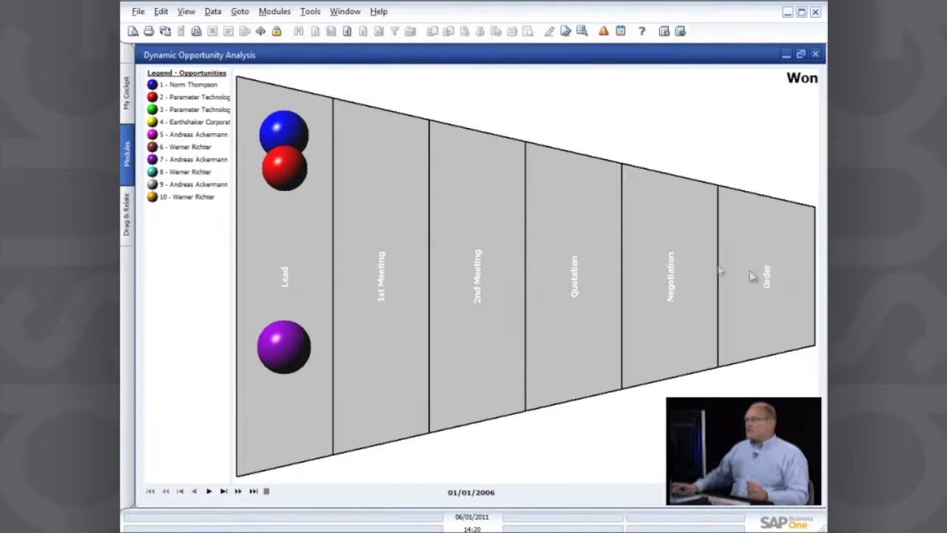
pyautogui.click(210, 493)
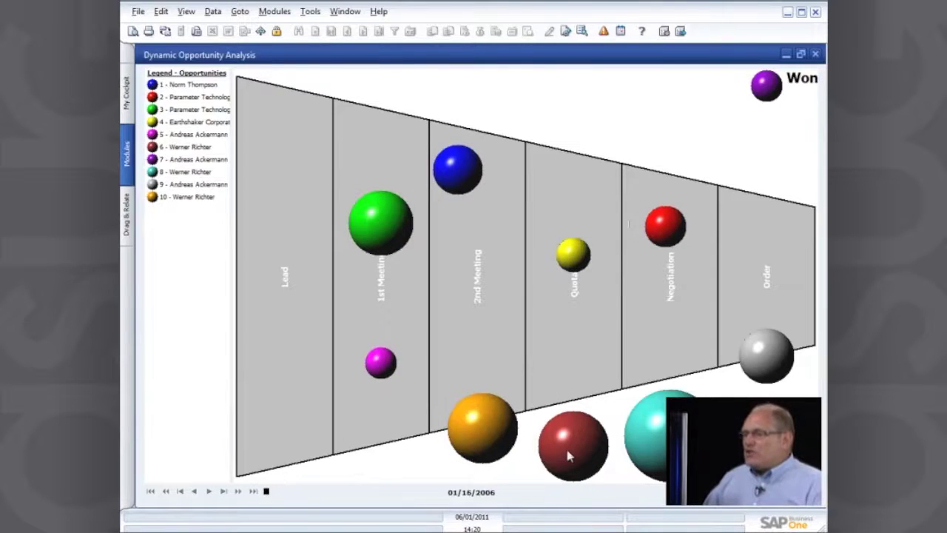
pyautogui.doubleClick(568, 454)
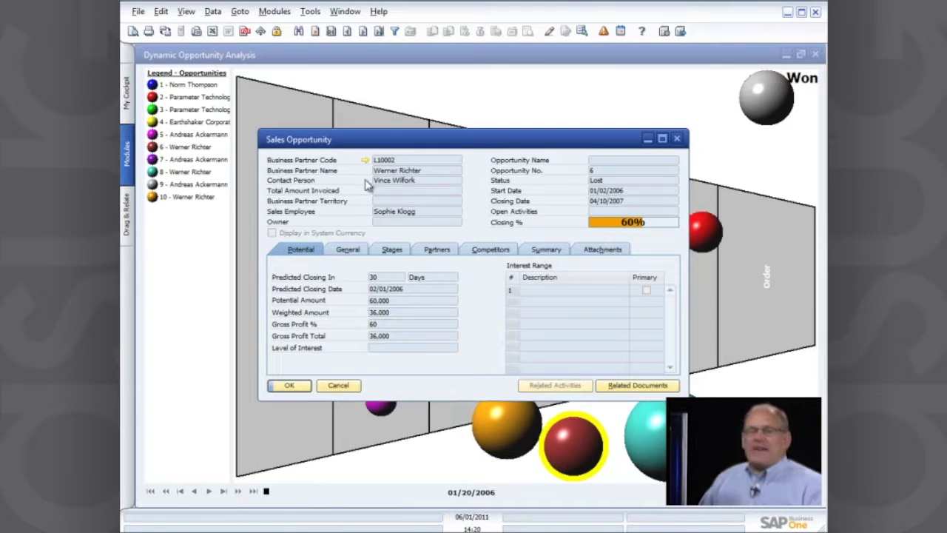
pyautogui.click(338, 386)
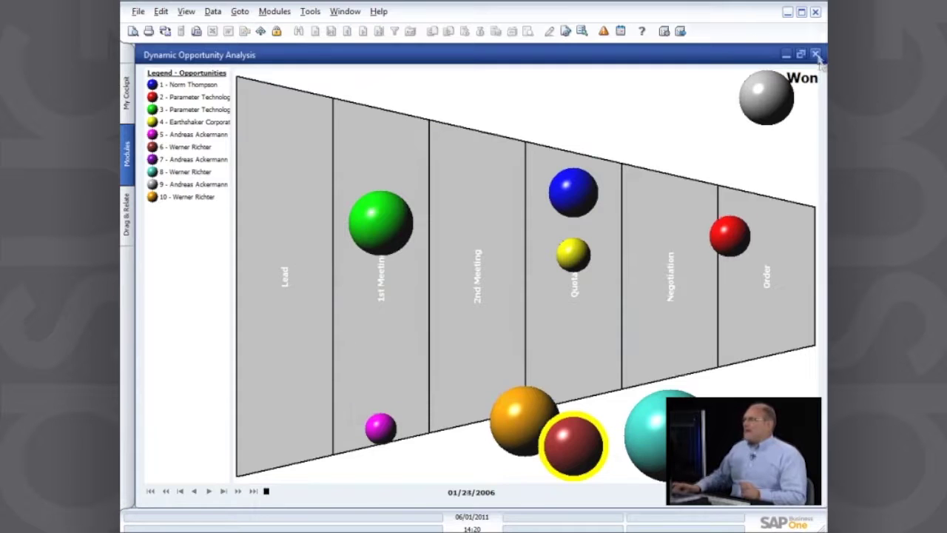
pyautogui.click(816, 56)
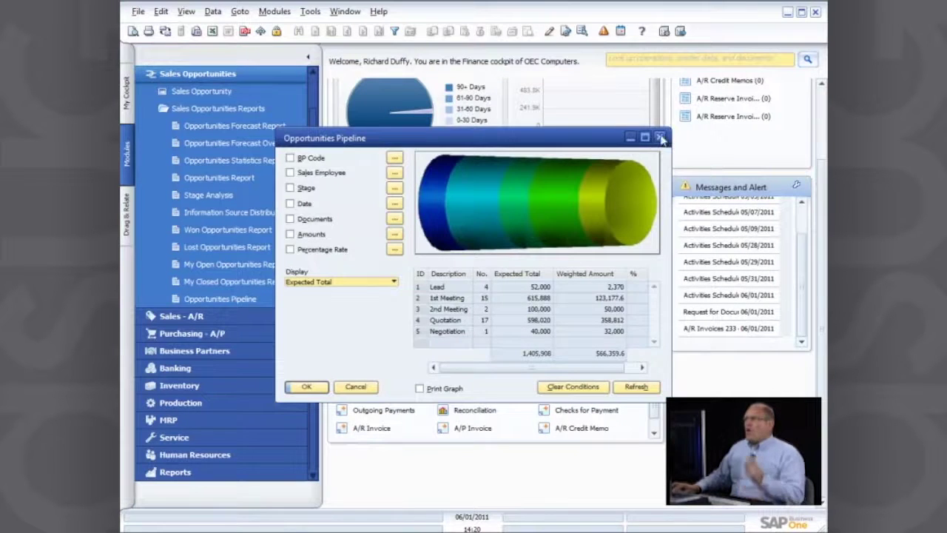
pyautogui.click(660, 138)
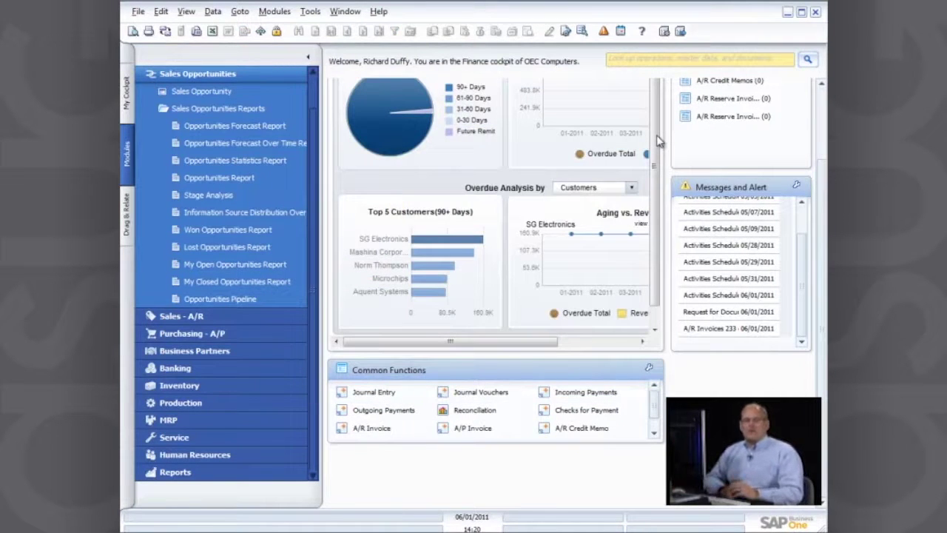